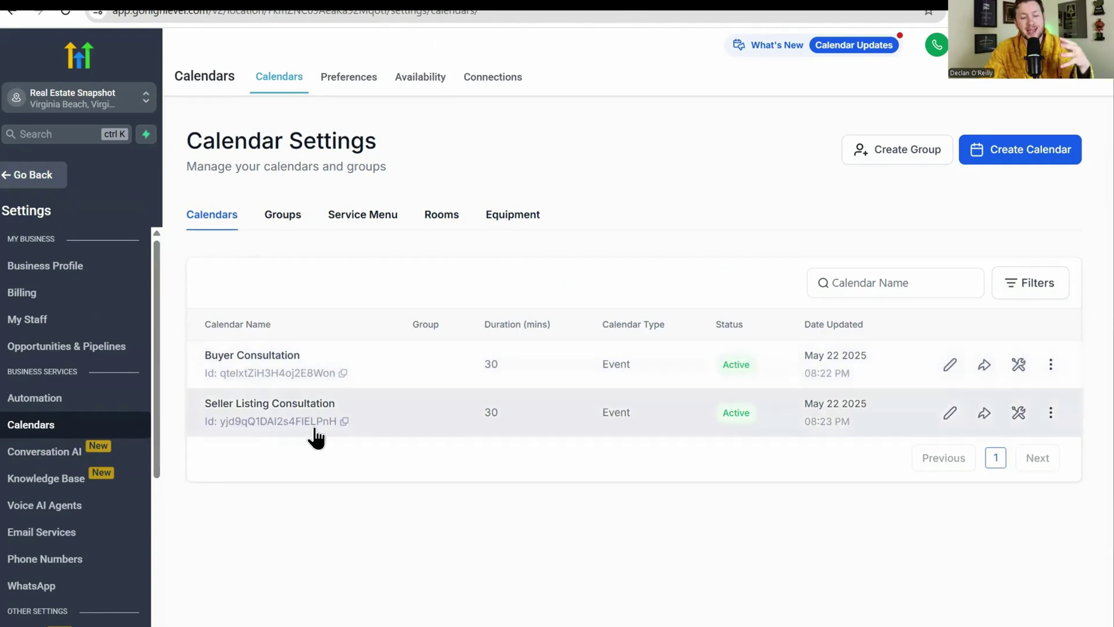
- Preview the Buyer Consultation and Seller Listing Consultation booking pages, ending on the Buyer page
key("ctrl+Tab")
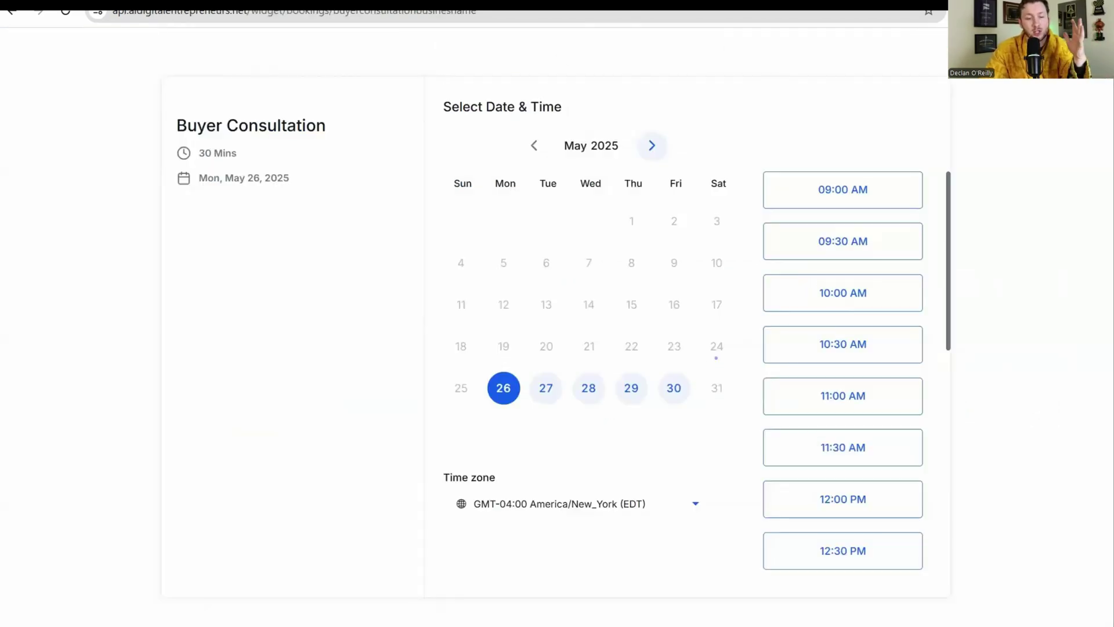
key("ctrl+Tab")
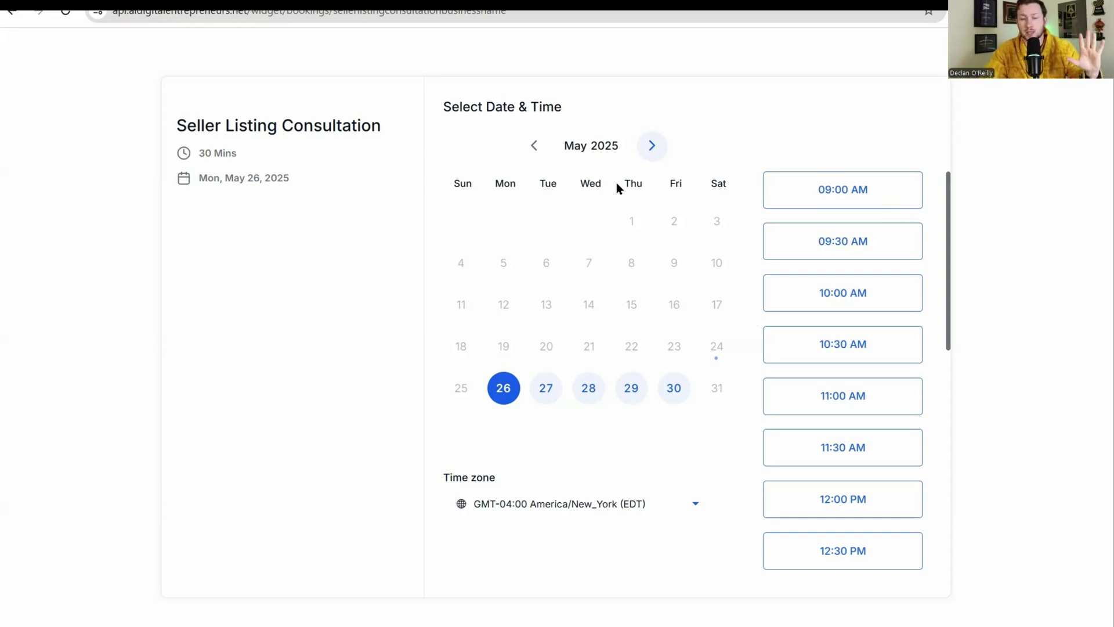
key("ctrl+Tab")
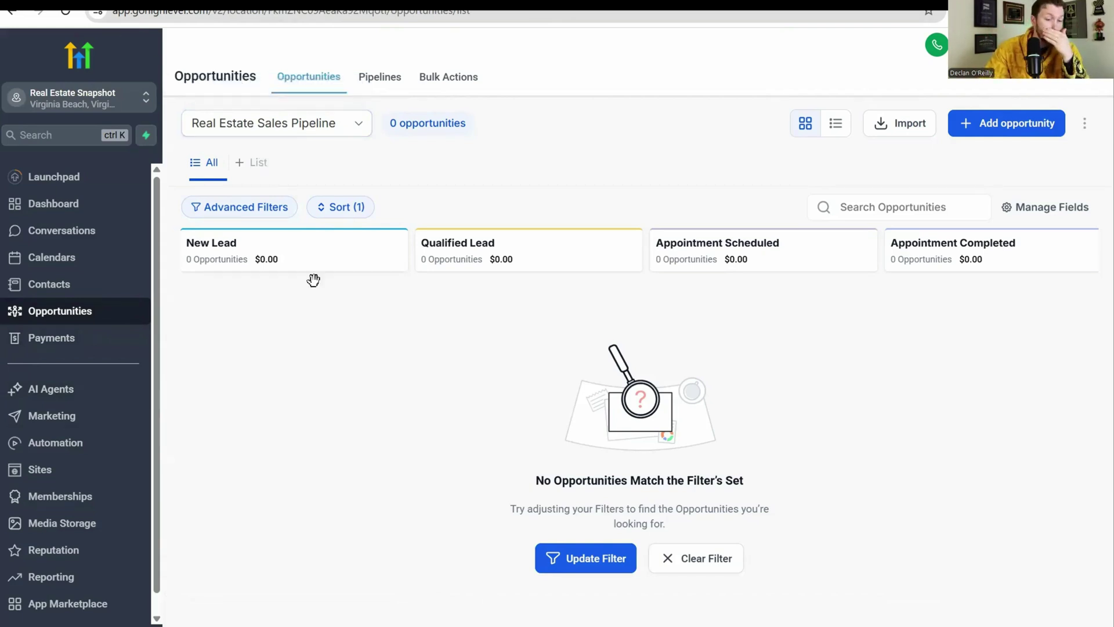
- Scroll the Real Estate Sales Pipeline board to see the Under Contract, Closed and Review Requested stages
scroll(638, 406, "right", 3)
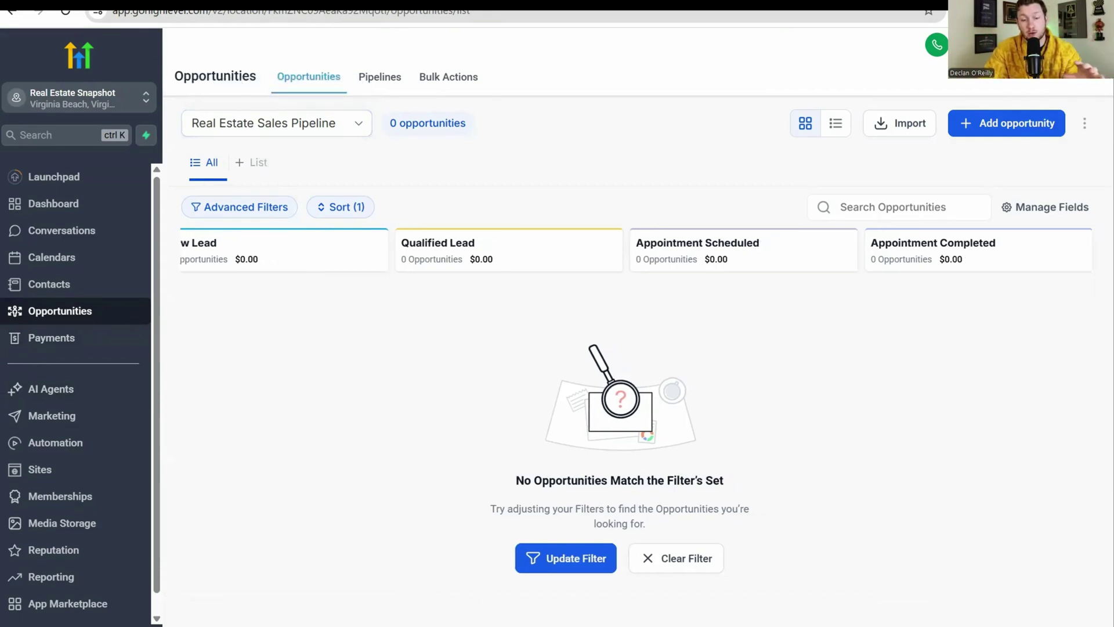
scroll(638, 406, "right", 9)
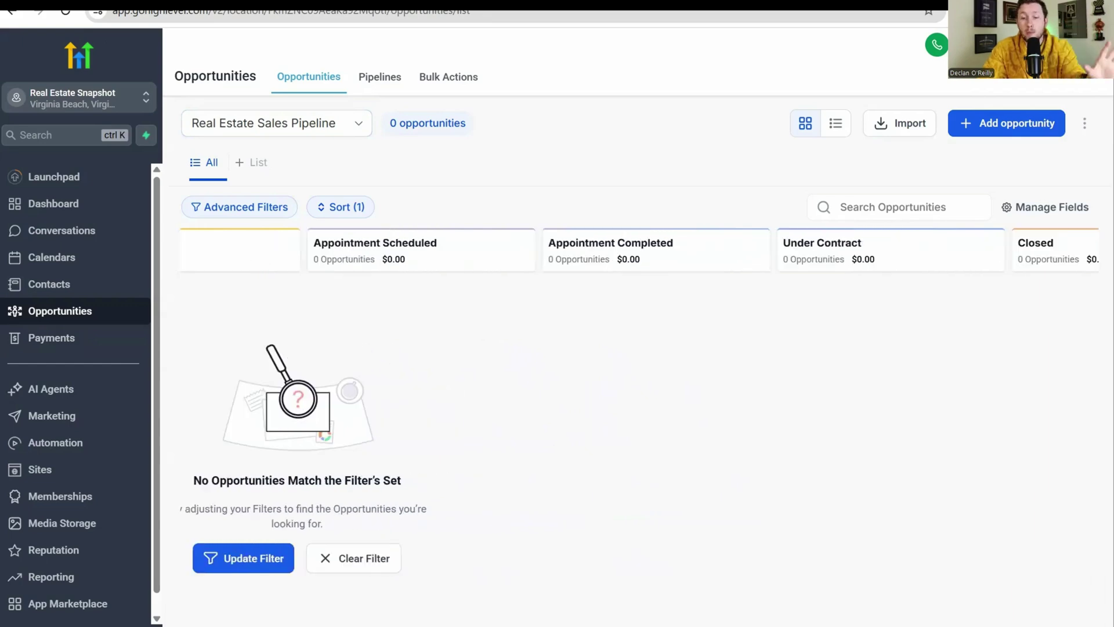
scroll(528, 597, "left", 12)
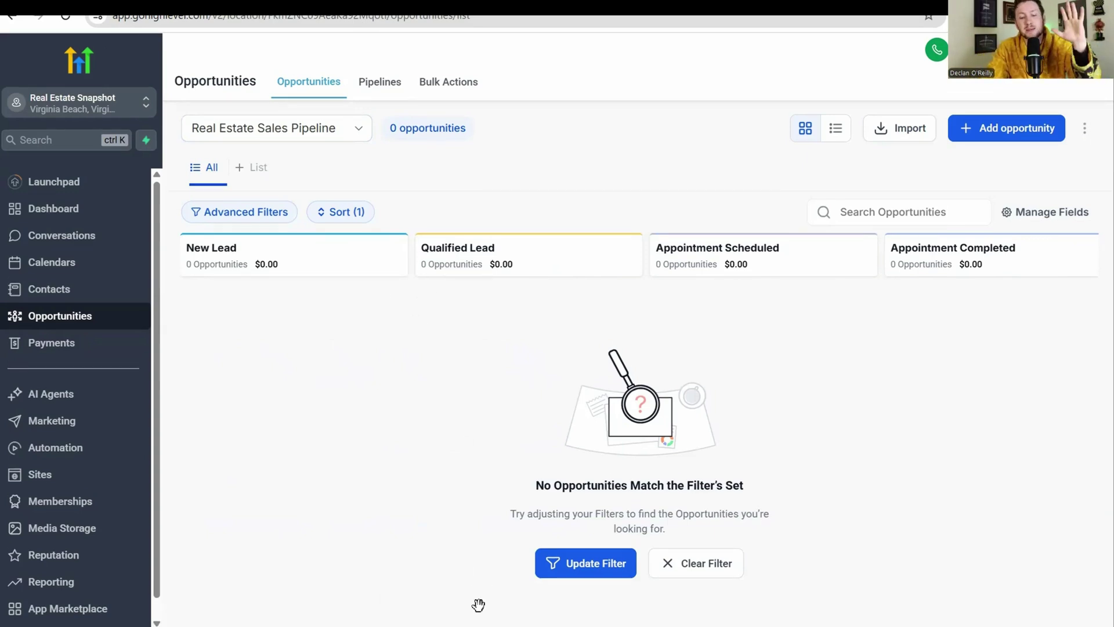
scroll(638, 406, "right", 3)
scroll(803, 609, "right", 10)
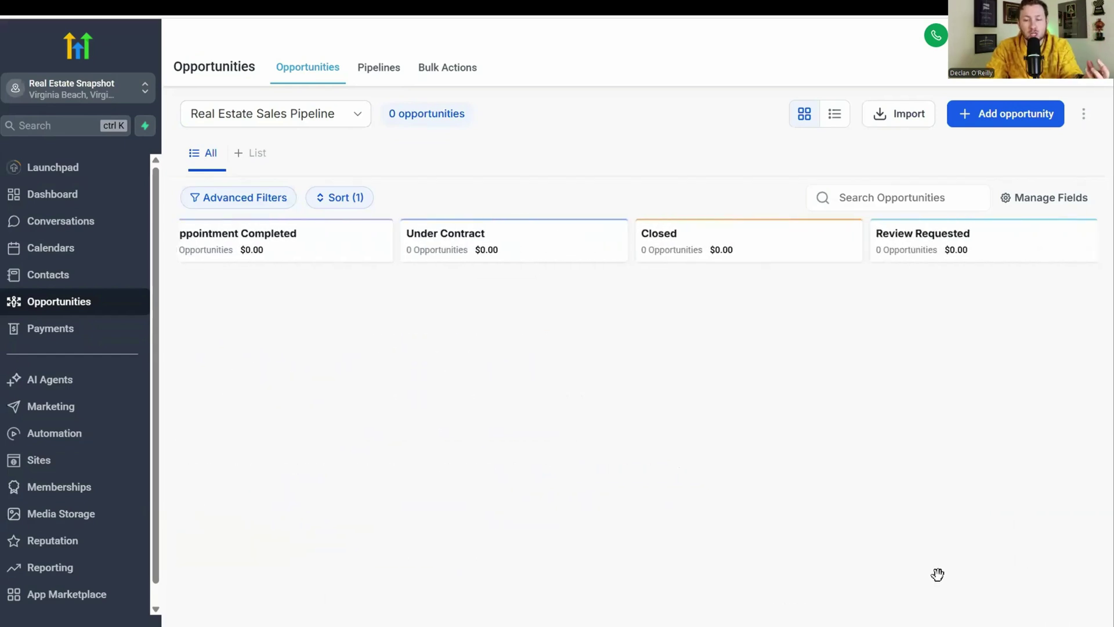
scroll(638, 575, "left", 10)
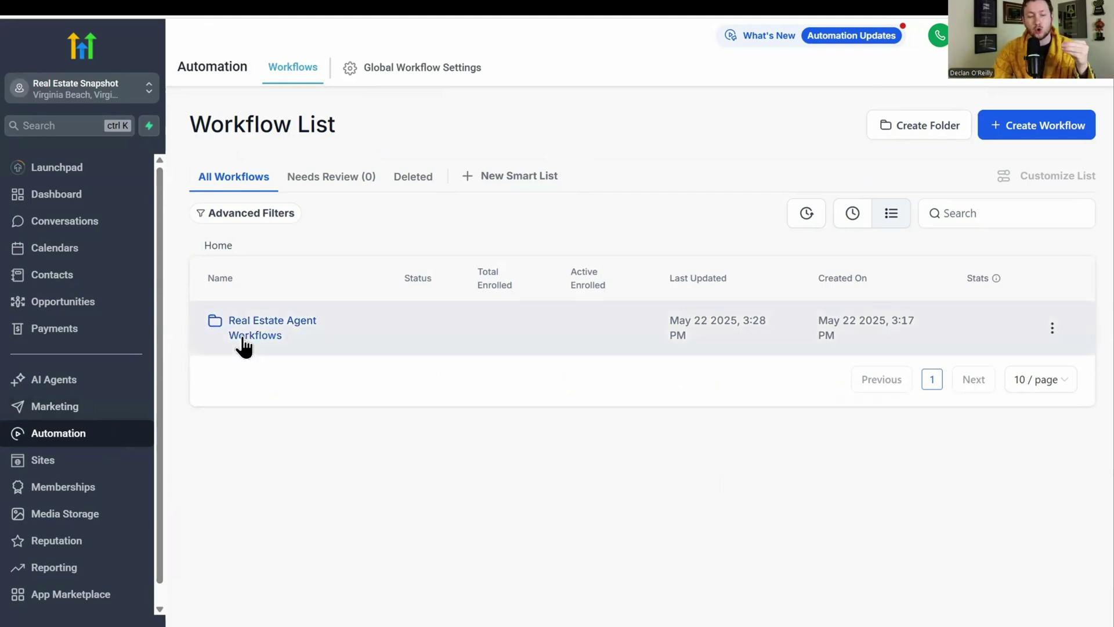
- Open the Real Estate Agent Workflows folder and choose the Missed Call Text-Back workflow
left_click(261, 336)
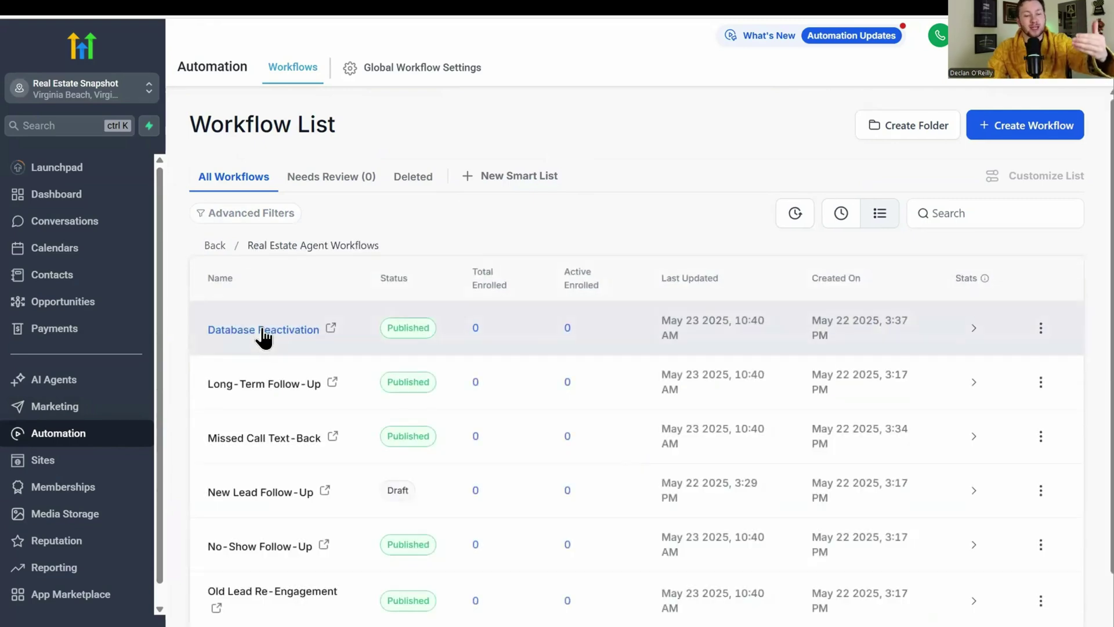
scroll(306, 370, "down", 2)
scroll(275, 398, "up", 2)
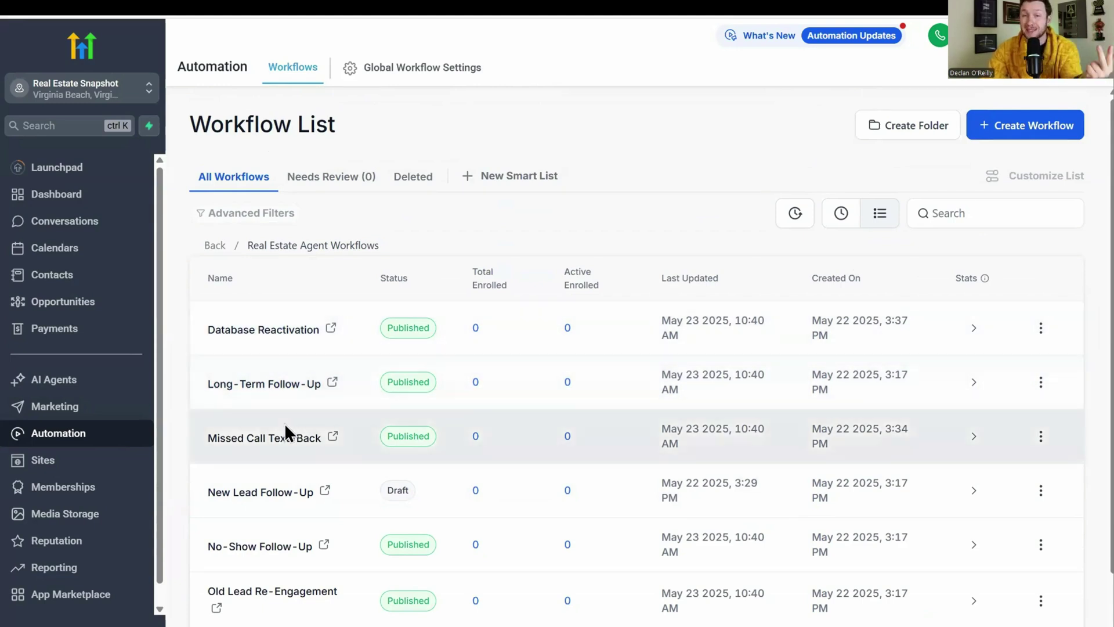
scroll(302, 461, "down", 2)
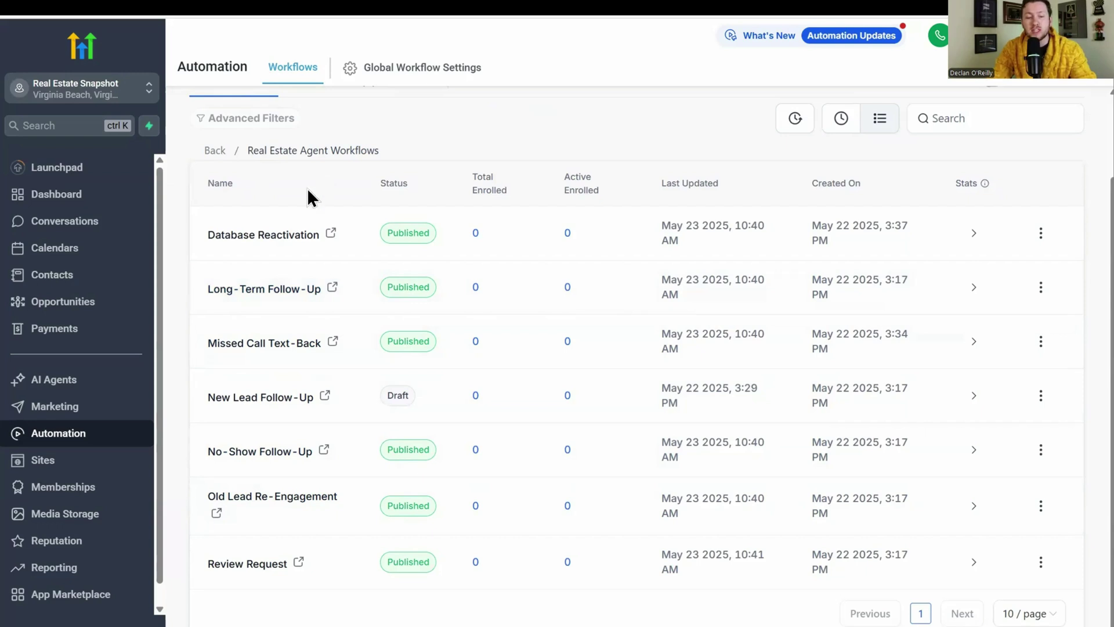
left_click(281, 235)
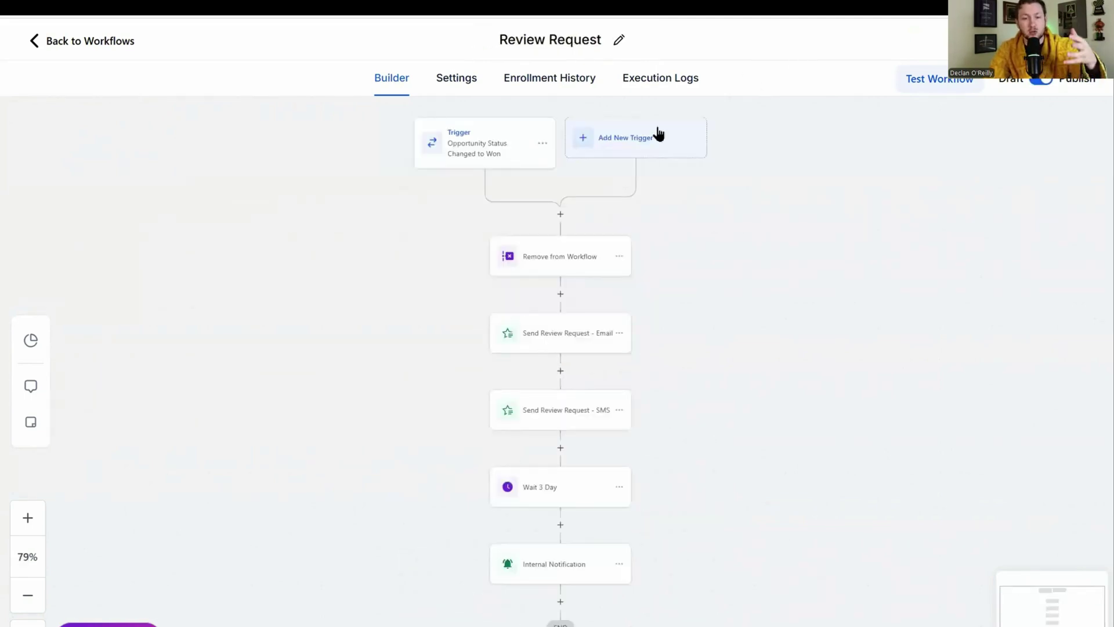
- Pan over the Old Lead Re-Engagement steps, then open the New Lead Follow-Up workflow
mouse_move(772, 296)
left_mouse_down()
mouse_move(754, 231)
mouse_move(778, 295)
left_mouse_up()
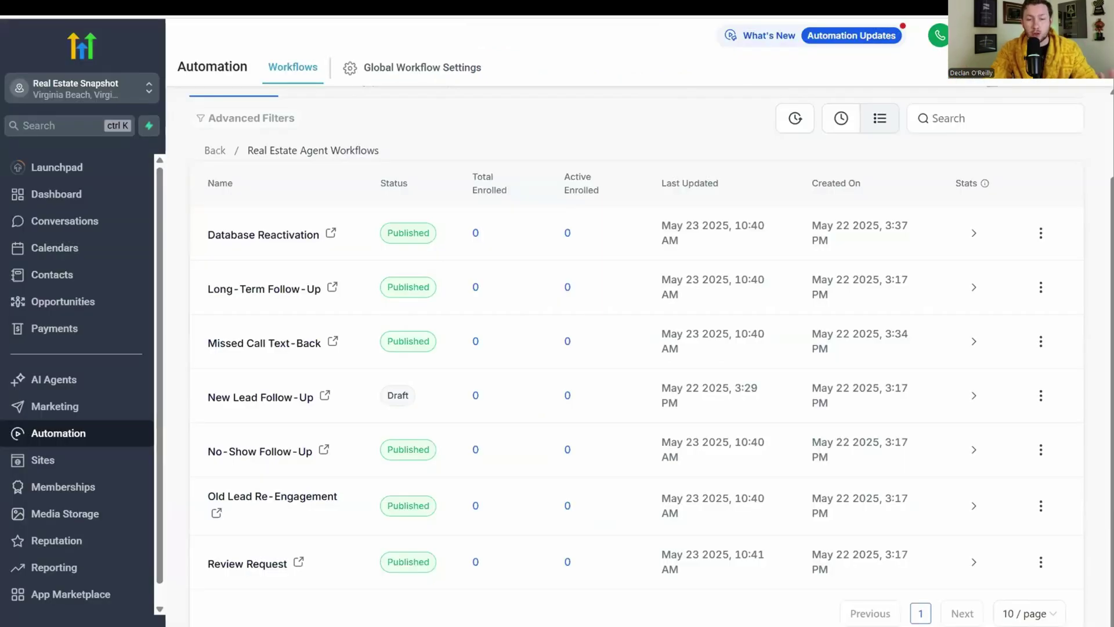
left_click(427, 250)
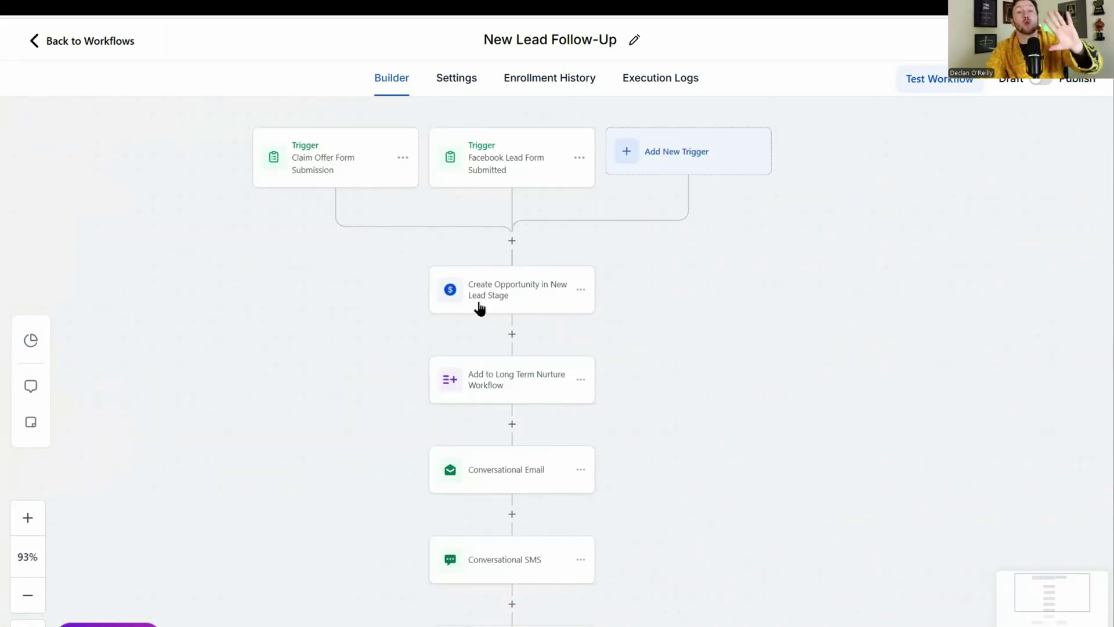
- Scroll through the New Lead Follow-Up flow's Long Term Nurture, email and SMS steps
scroll(699, 256, "down", 3)
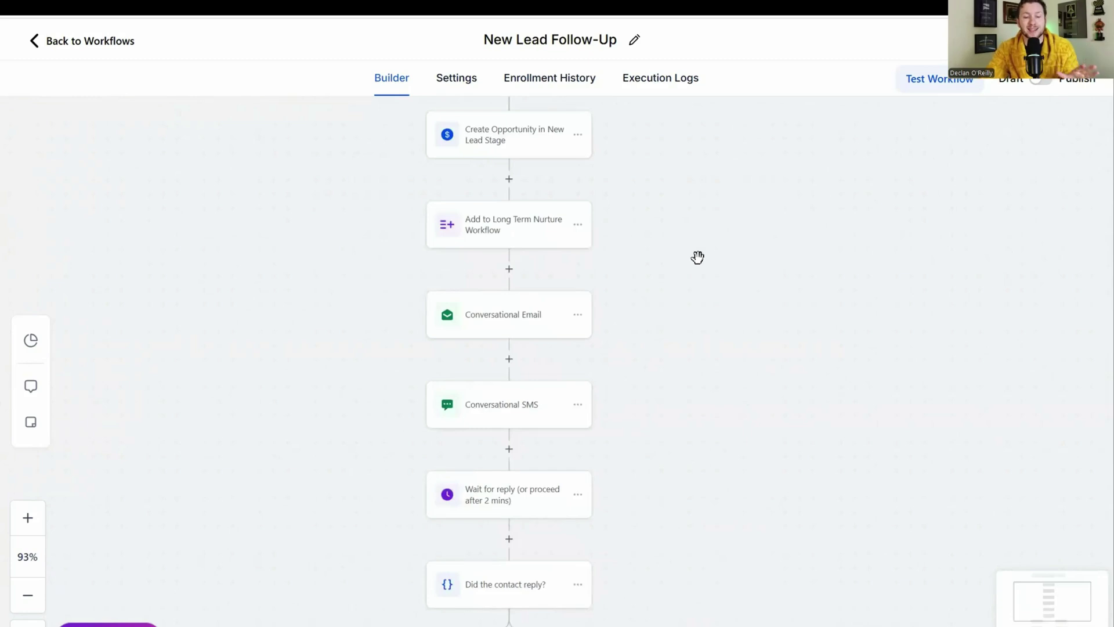
scroll(709, 262, "down", 2)
scroll(721, 202, "up", 5)
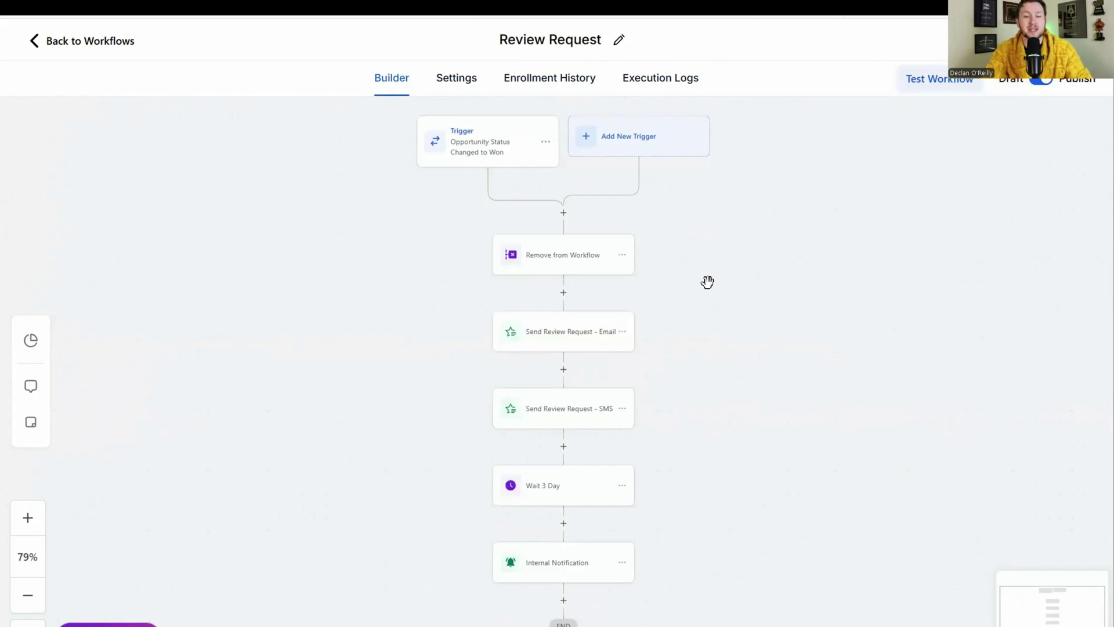
scroll(664, 405, "down", 2)
scroll(639, 407, "up", 2)
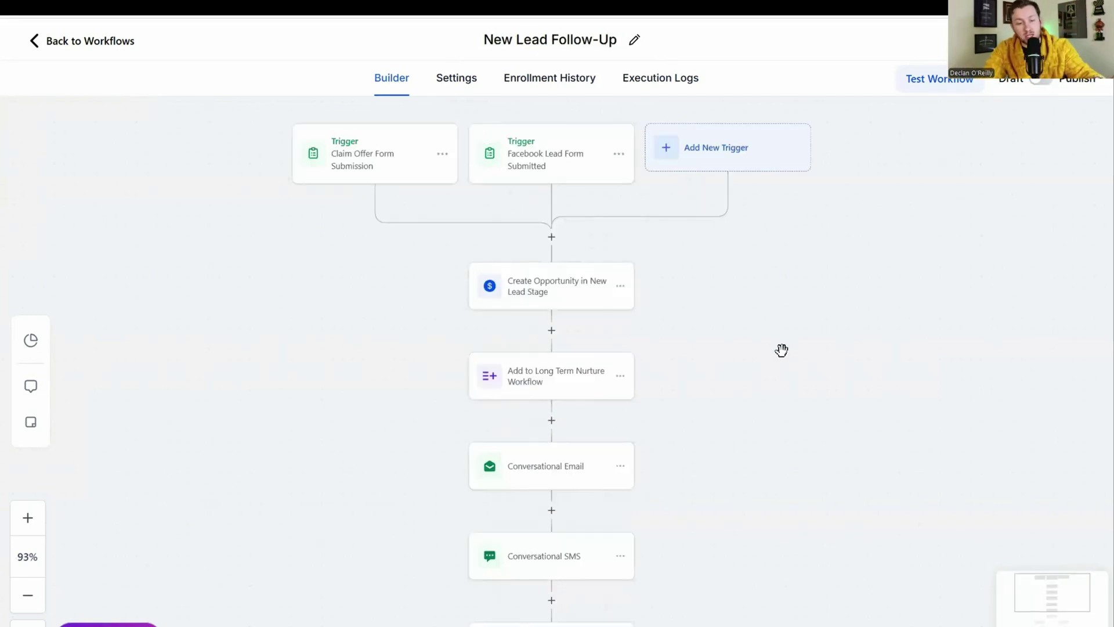
- Pan the New Lead Follow-Up canvas to Wait for reply, Did the contact reply?, and both branches
left_click_drag(754, 290, 743, 219)
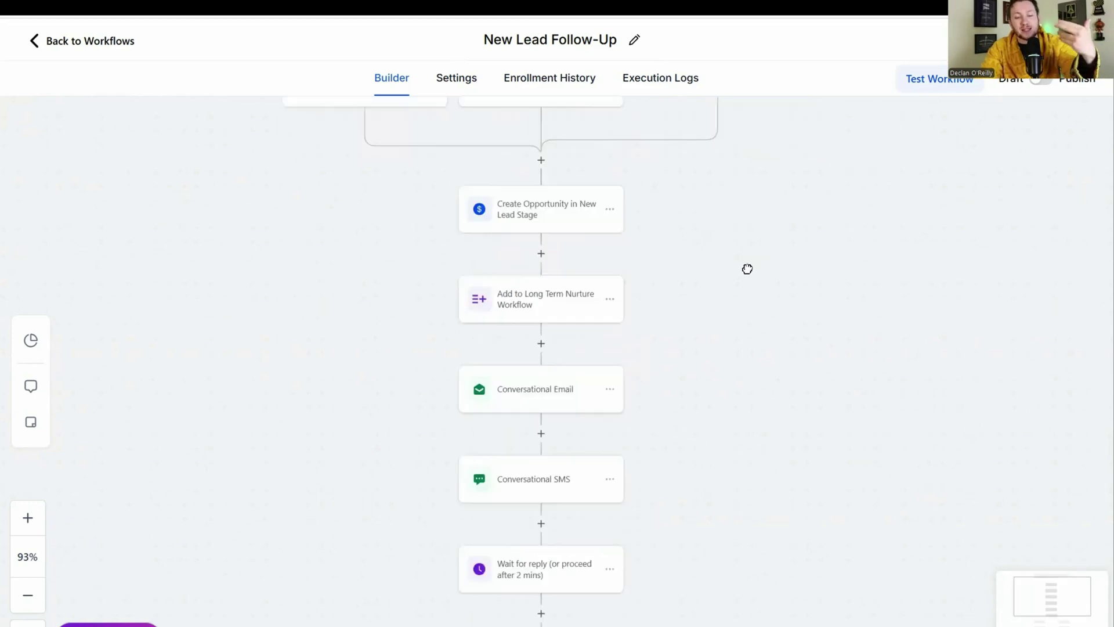
left_click_drag(748, 269, 743, 218)
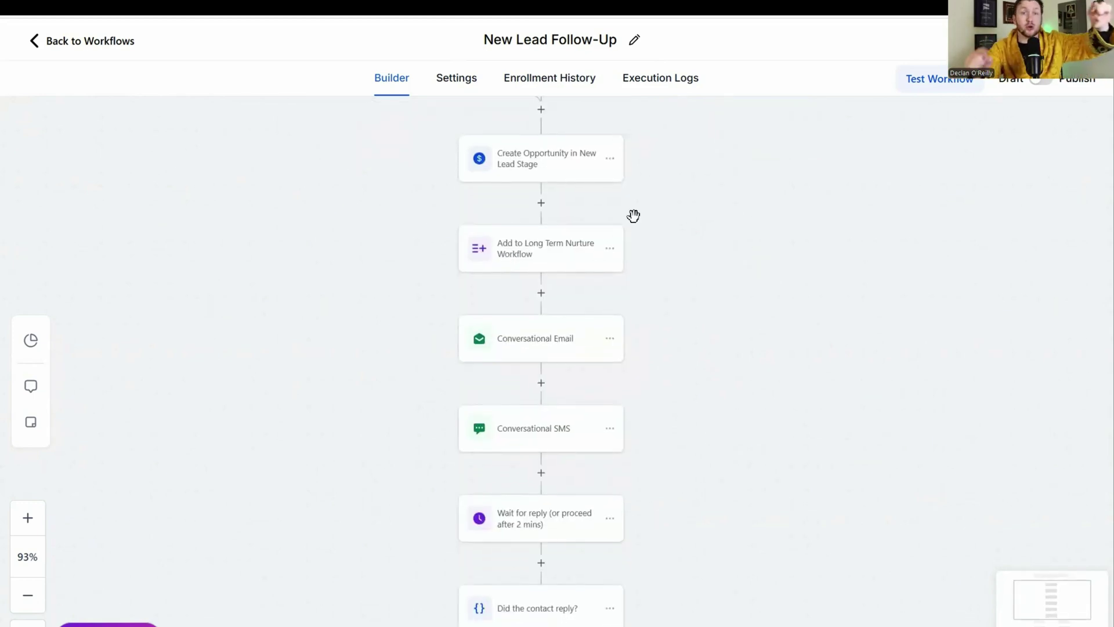
left_click_drag(634, 216, 686, 147)
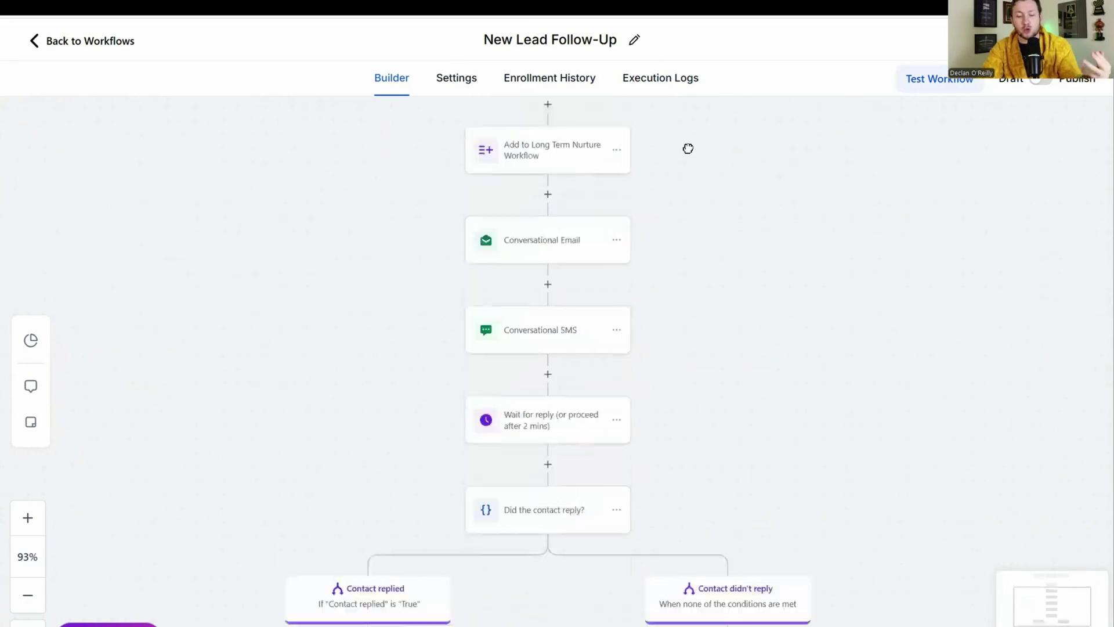
left_click_drag(729, 385, 782, 142)
scroll(783, 142, "down", 3)
scroll(889, 260, "up", 10)
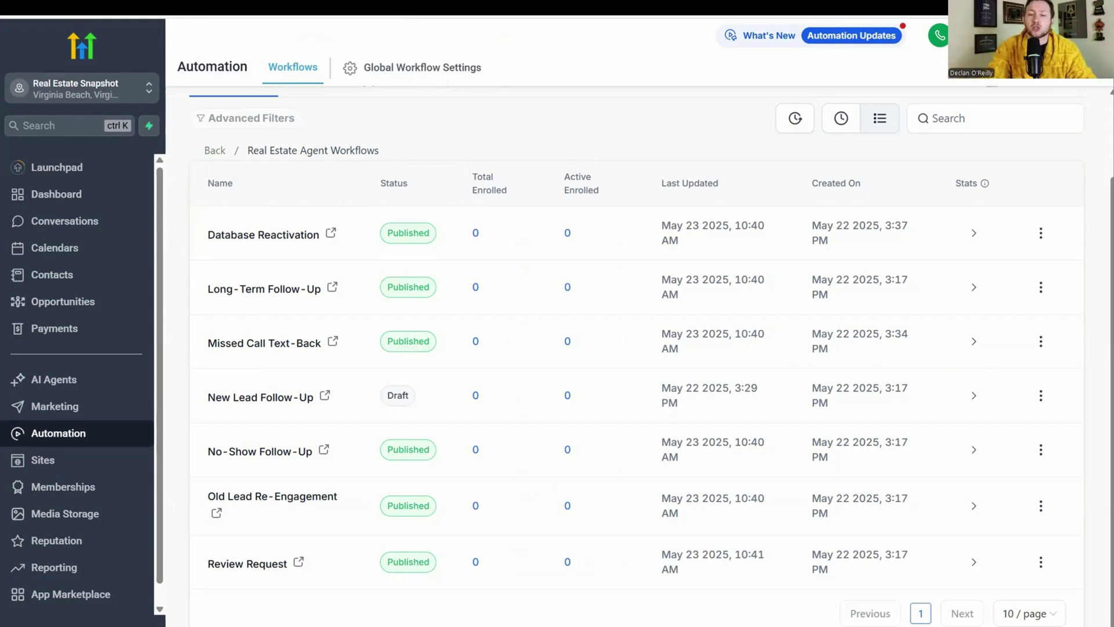
- In the Review Request workflow, check the Send Review Request - Email step's review type is E-mail
left_click(247, 564)
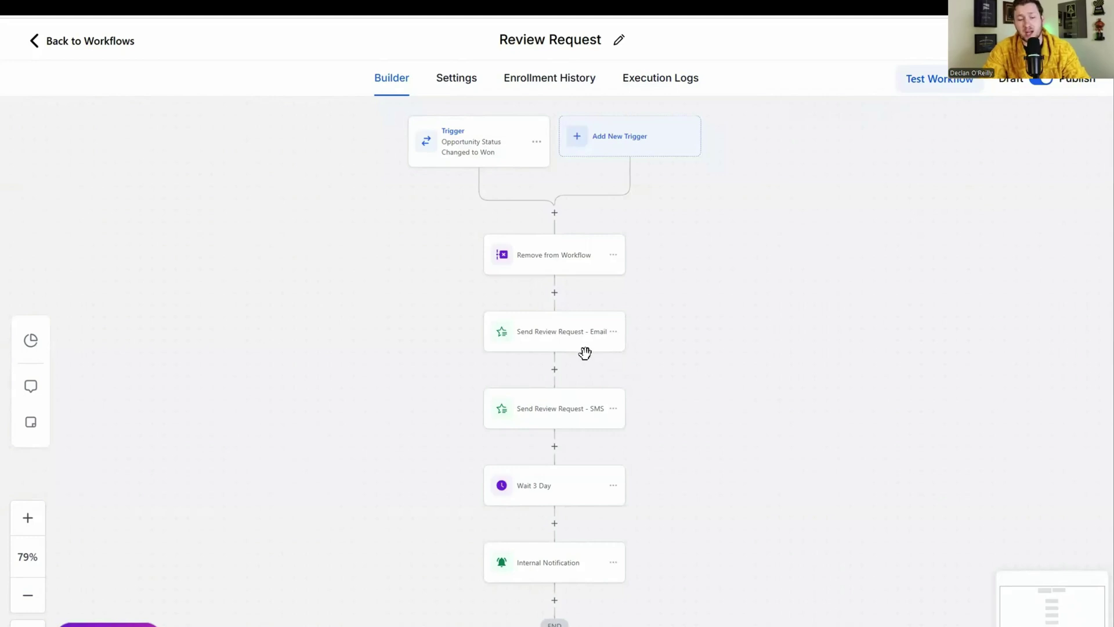
left_click(568, 337)
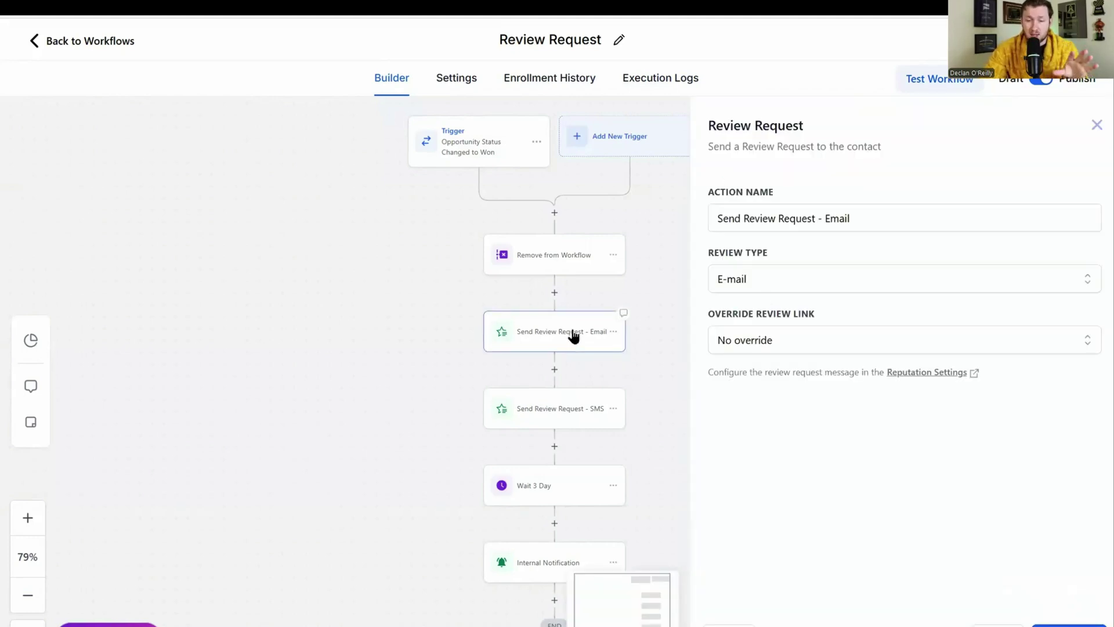
left_click(835, 276)
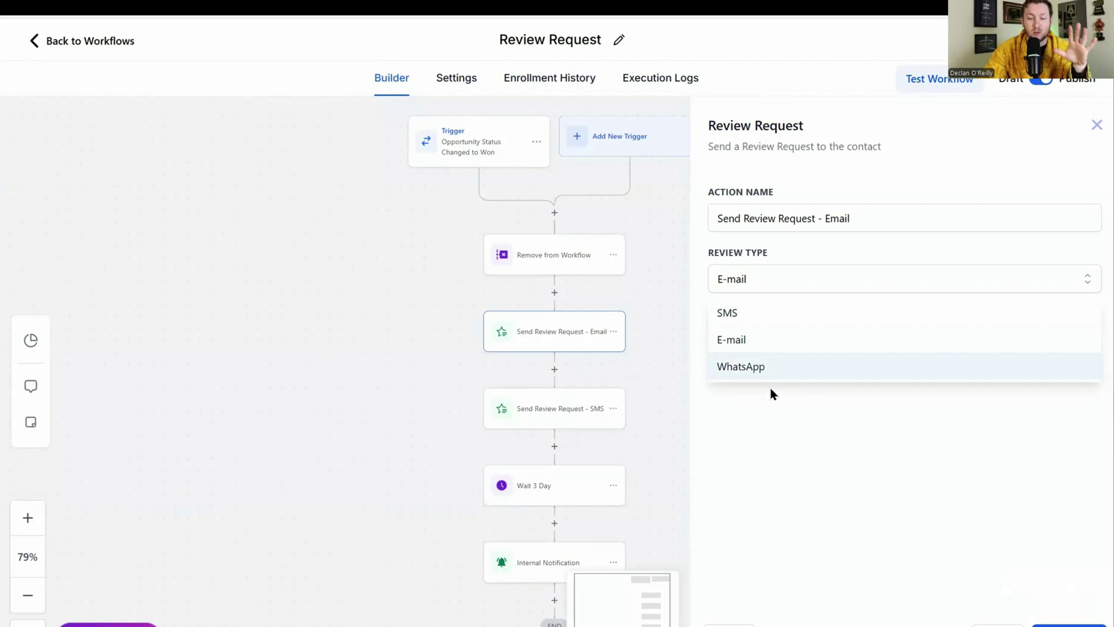
left_click(823, 285)
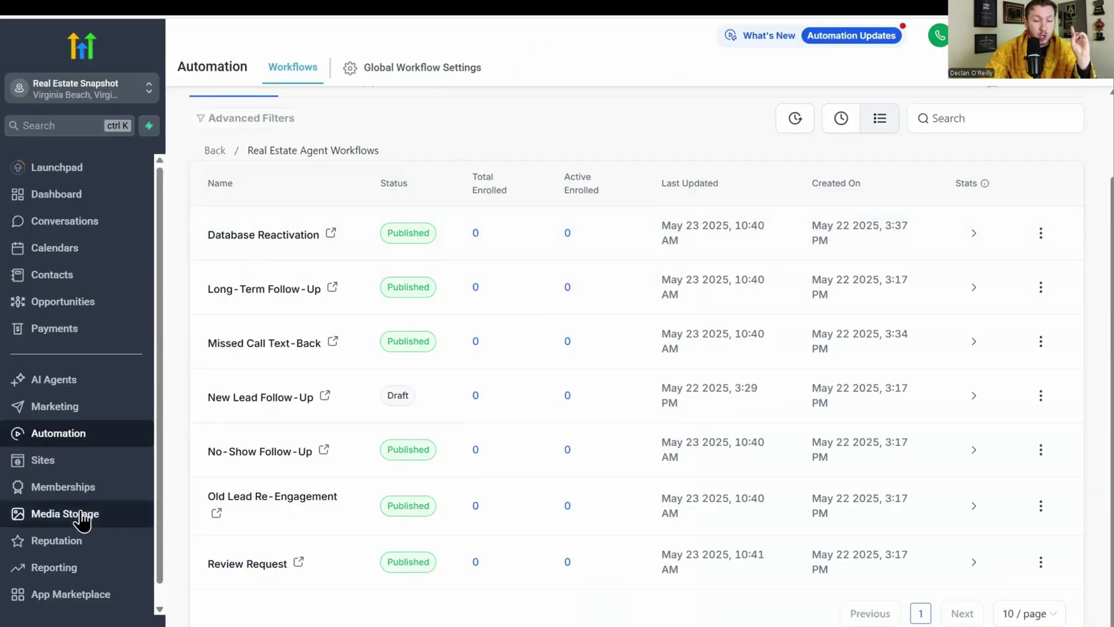
- Visit the Reputation section and recheck the review type choices, keeping E-mail
left_click(82, 551)
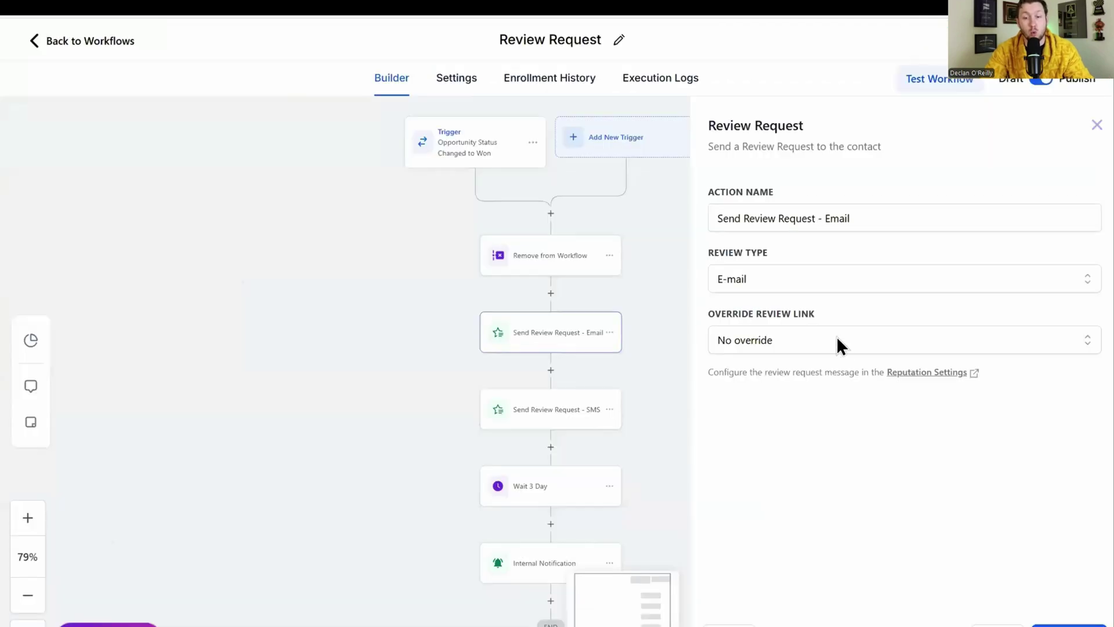
left_click(770, 278)
left_click(670, 315)
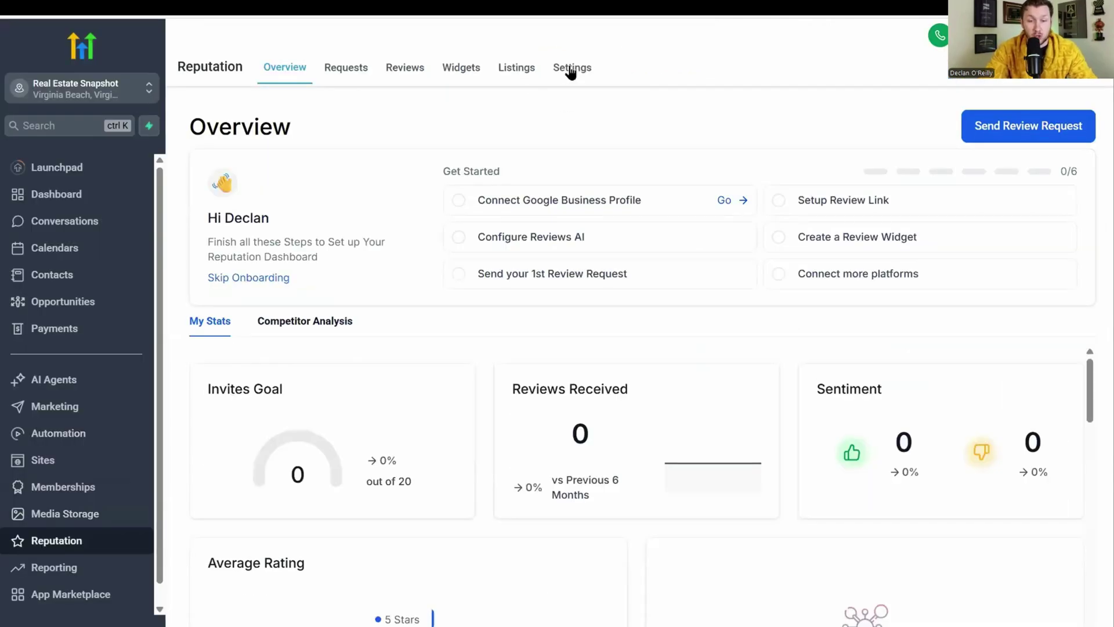
left_click(571, 68)
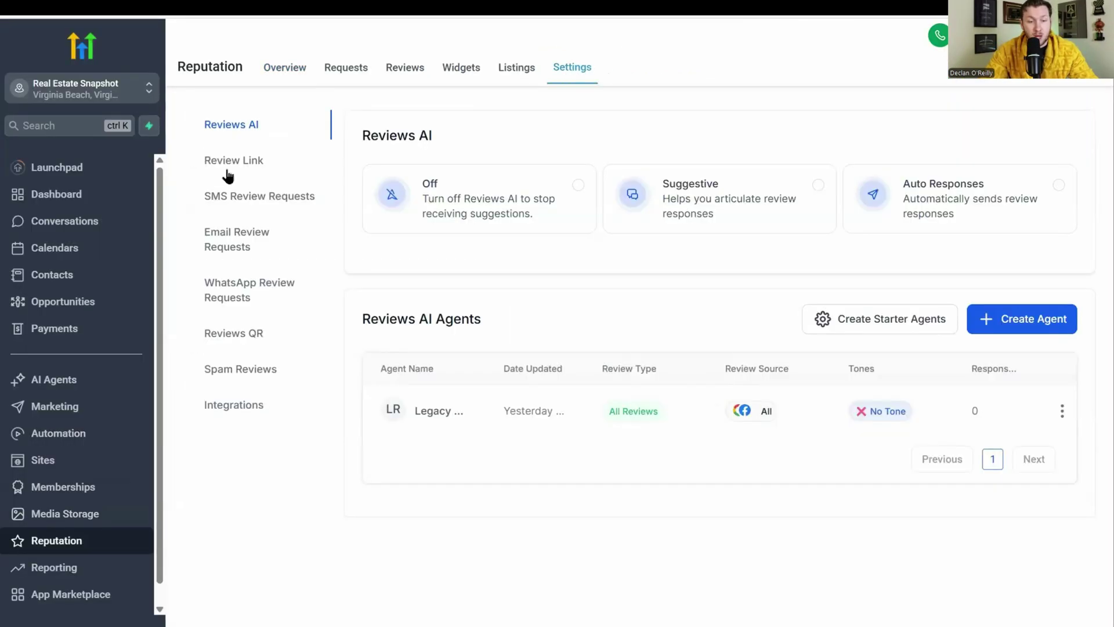
left_click(258, 158)
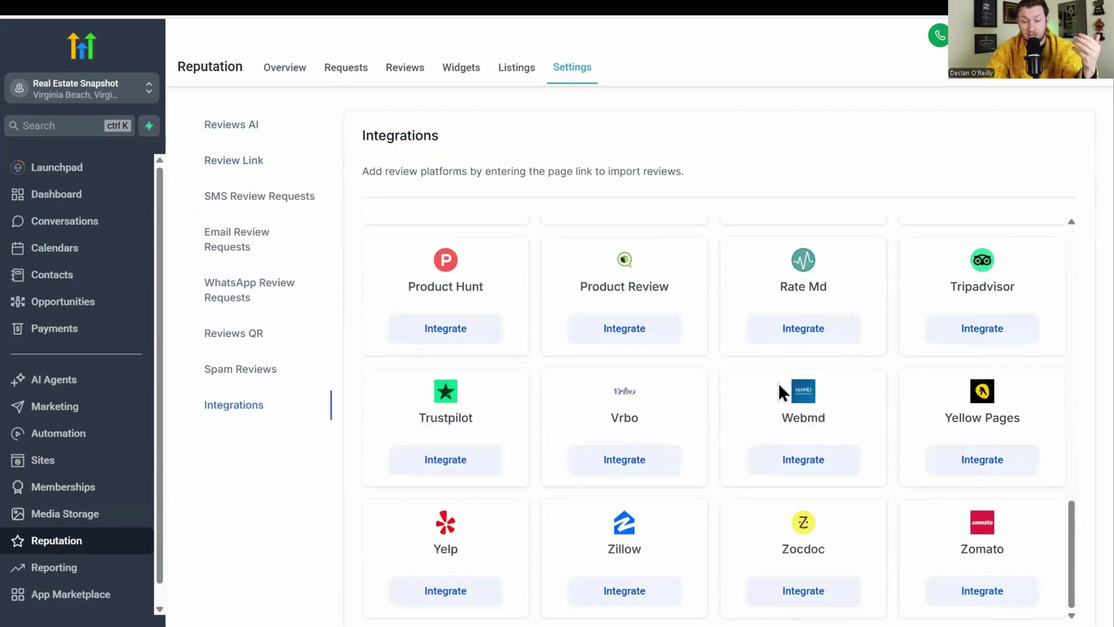
scroll(644, 575, "up", 10)
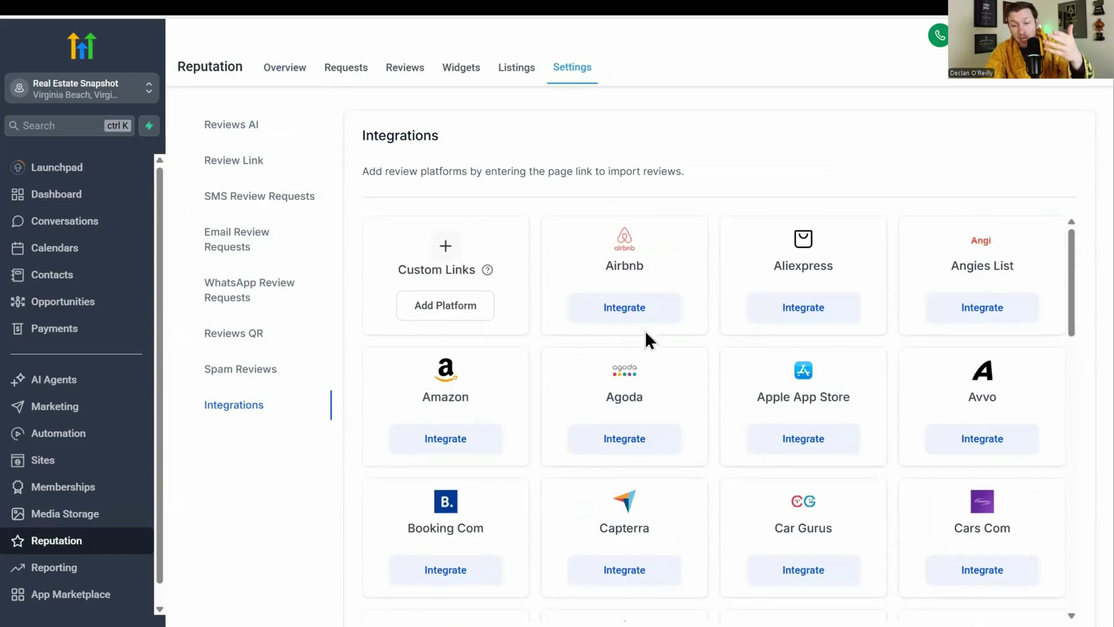
scroll(648, 341, "down", 10)
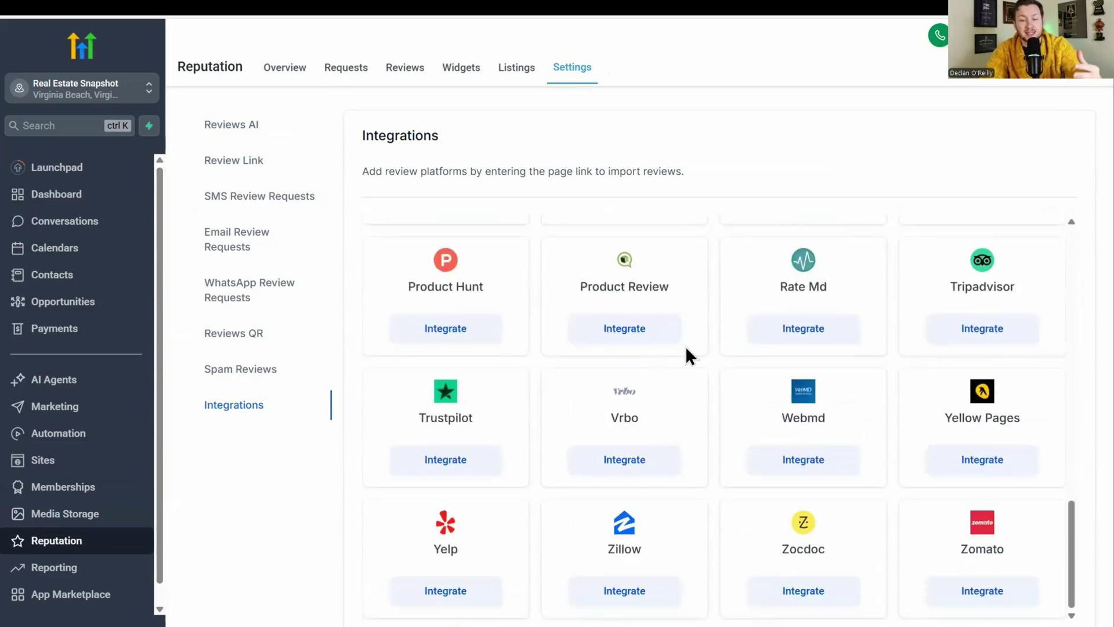
scroll(651, 438, "up", 5)
scroll(658, 428, "down", 5)
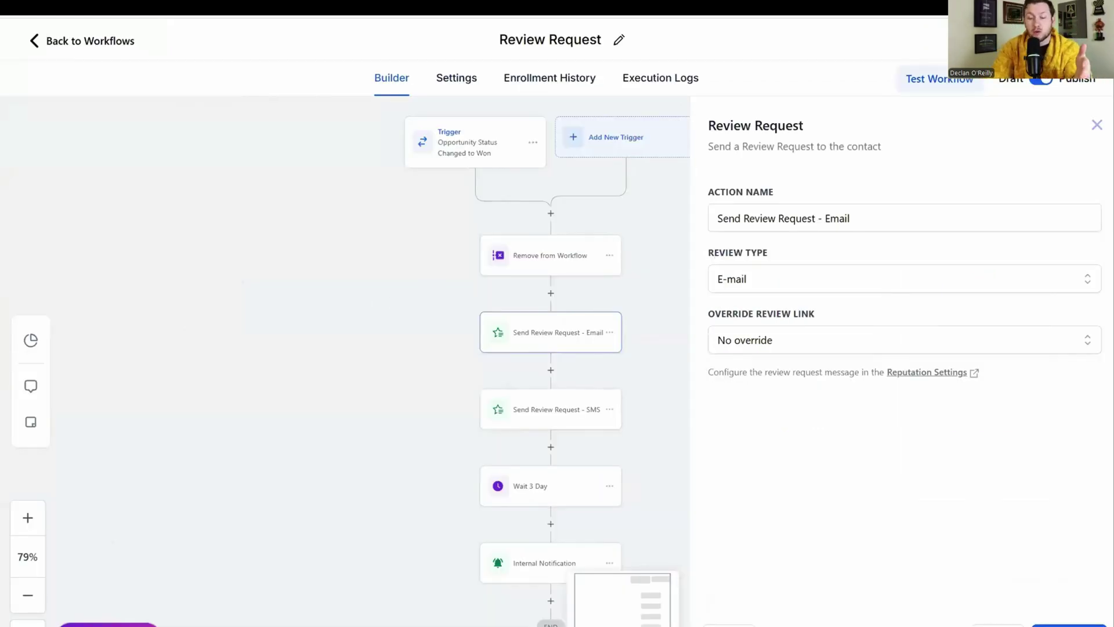
- Close the Review Request action settings and shift the workflow canvas slightly upward
key("Escape")
left_click_drag(731, 475, 731, 468)
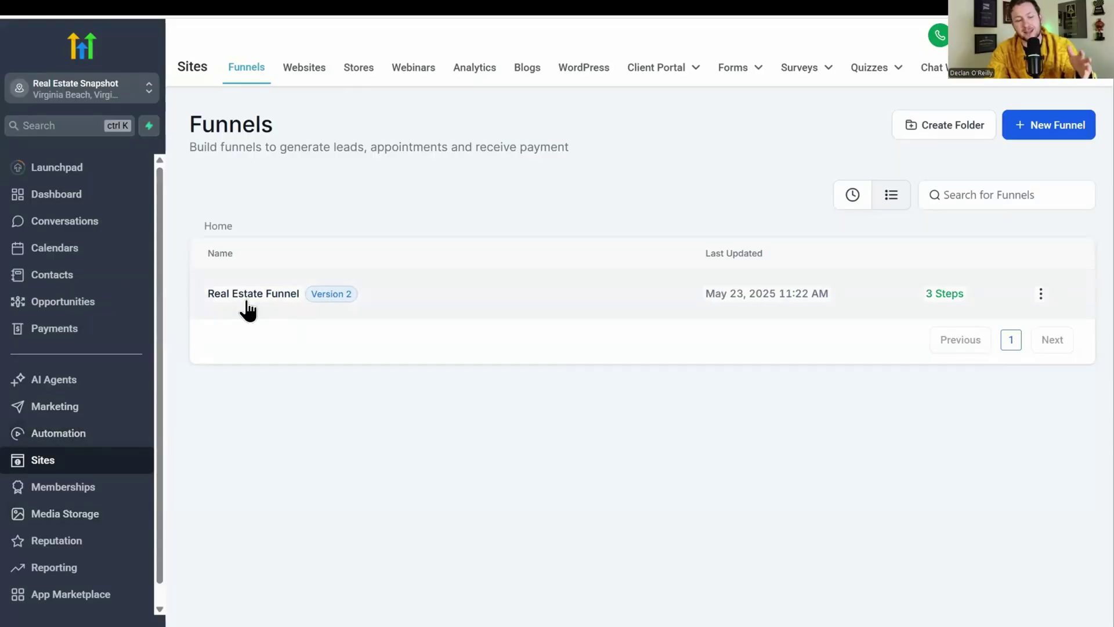
- Open the Real Estate Funnel and view its Consultation Appointment, Thank you and Offer steps
left_click(244, 303)
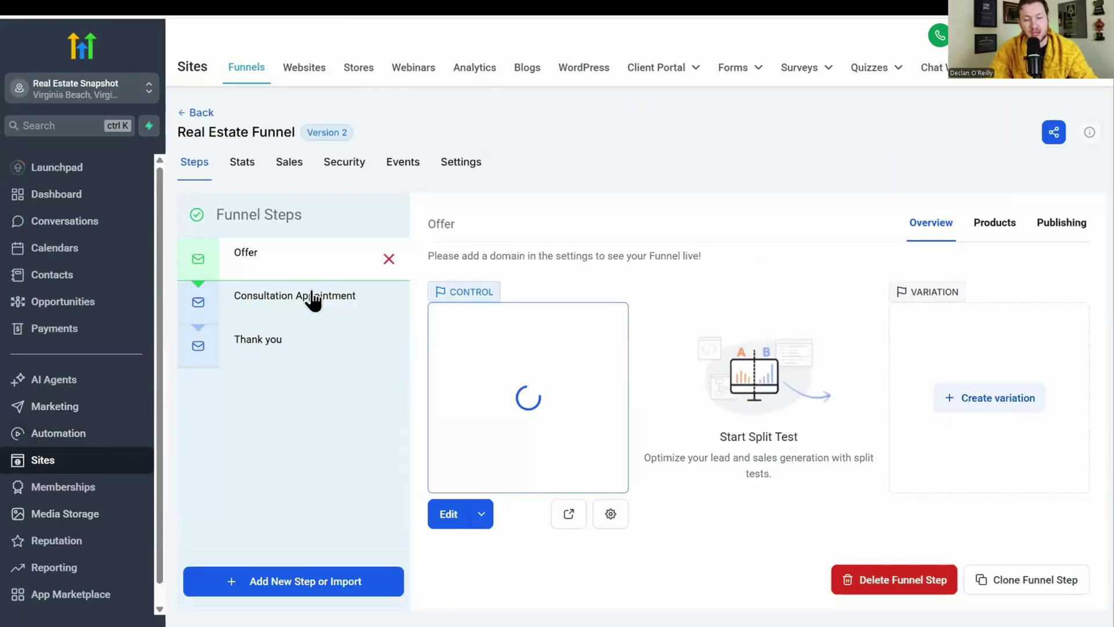
left_click(313, 308)
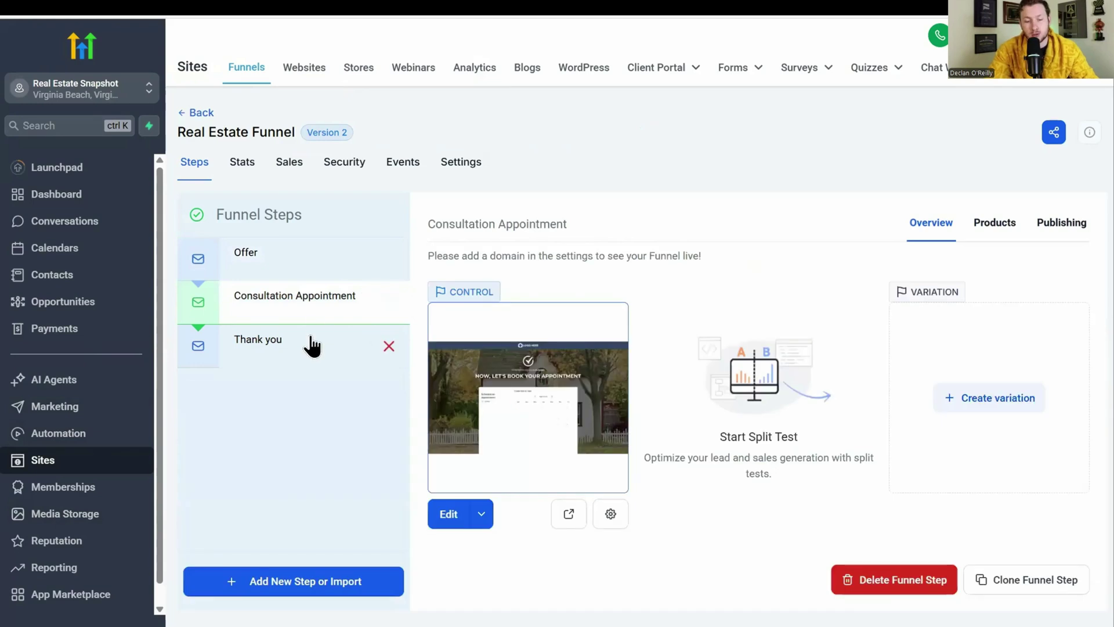
left_click(311, 343)
left_click(298, 256)
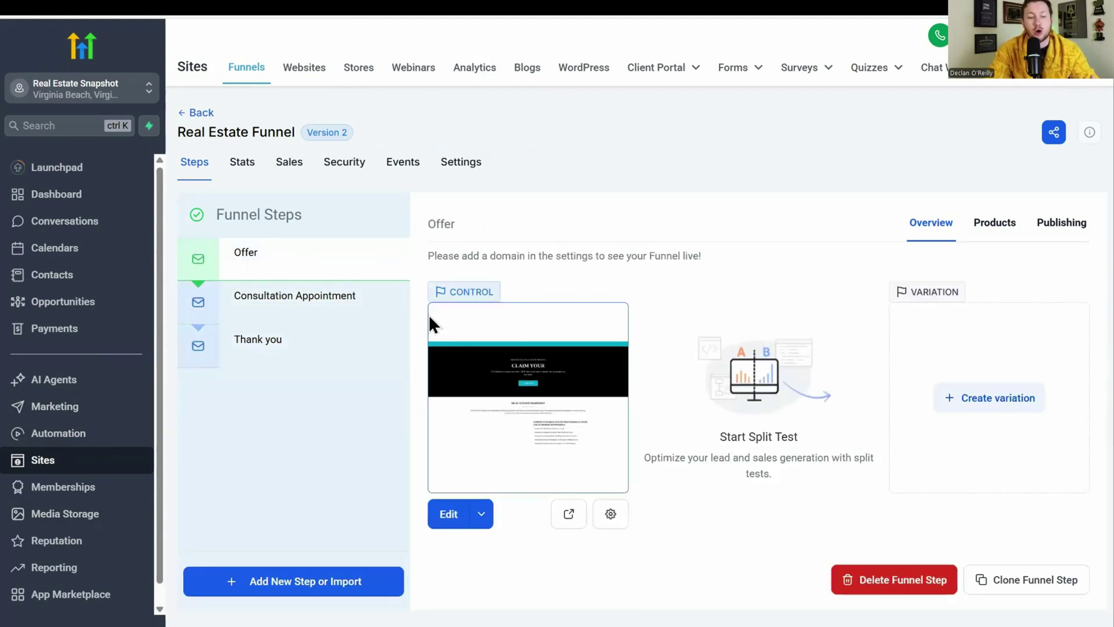
left_click(568, 514)
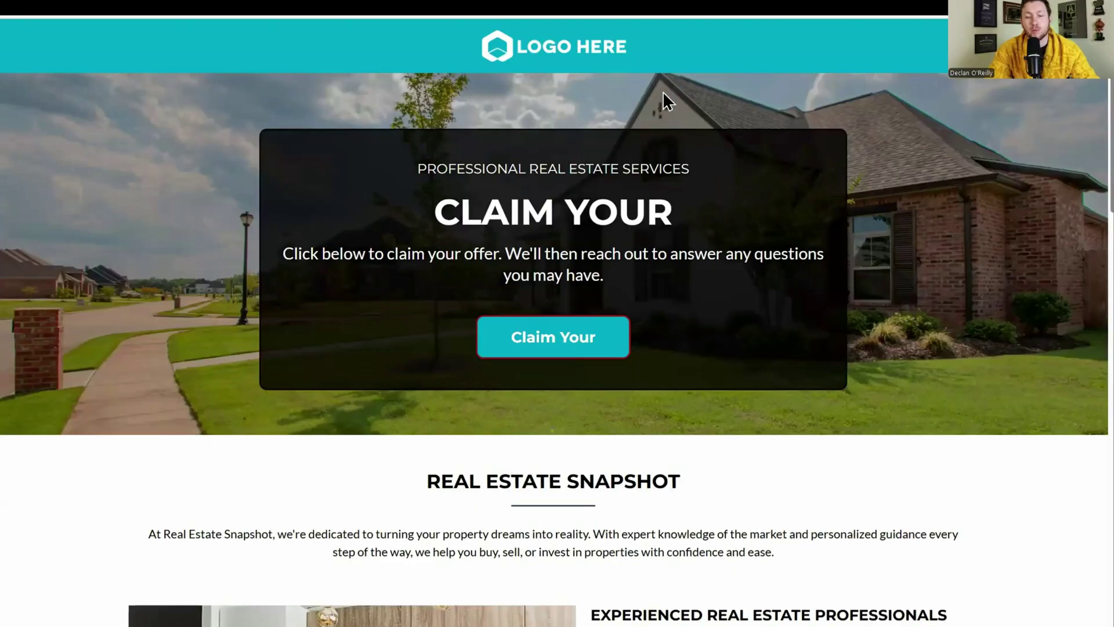
scroll(552, 169, "down", 3)
scroll(552, 172, "down", 15)
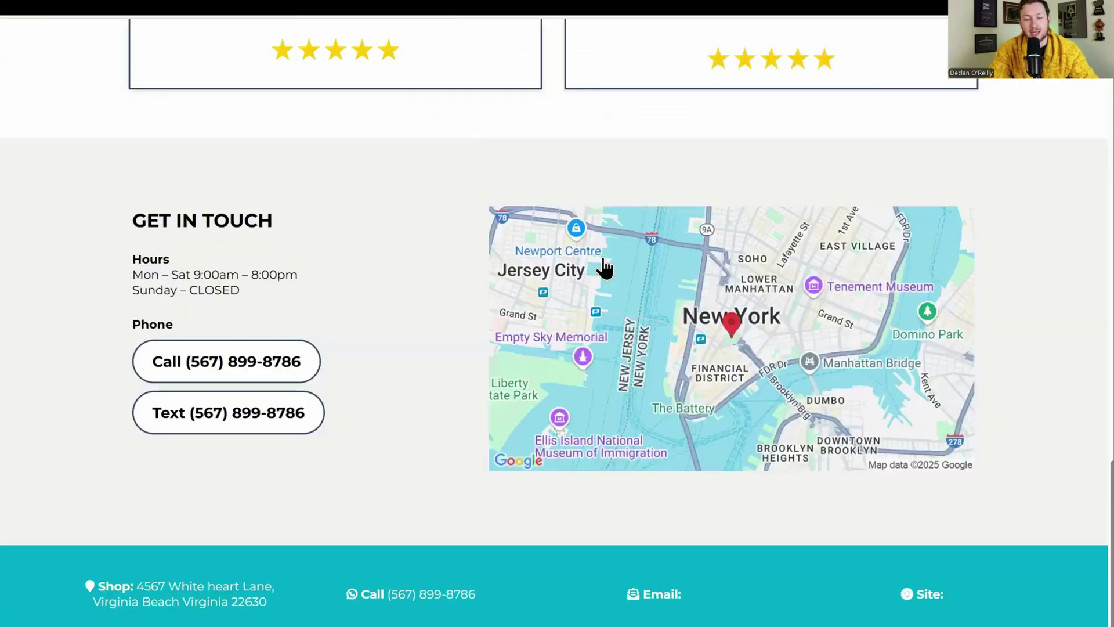
scroll(490, 296, "up", 20)
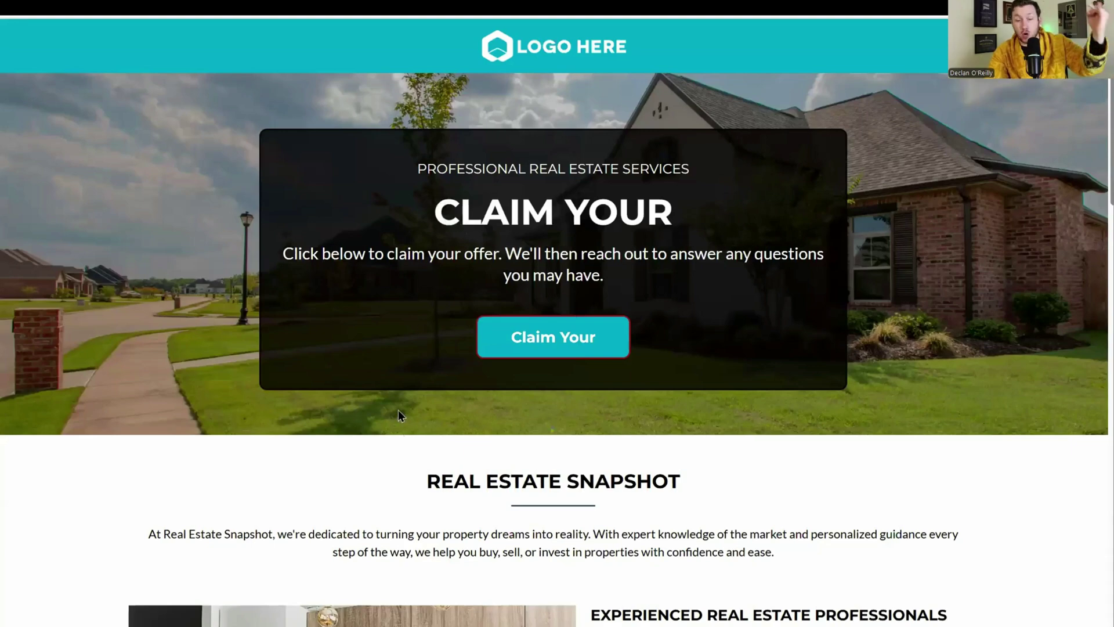
scroll(398, 410, "down", 4)
scroll(557, 348, "up", 3)
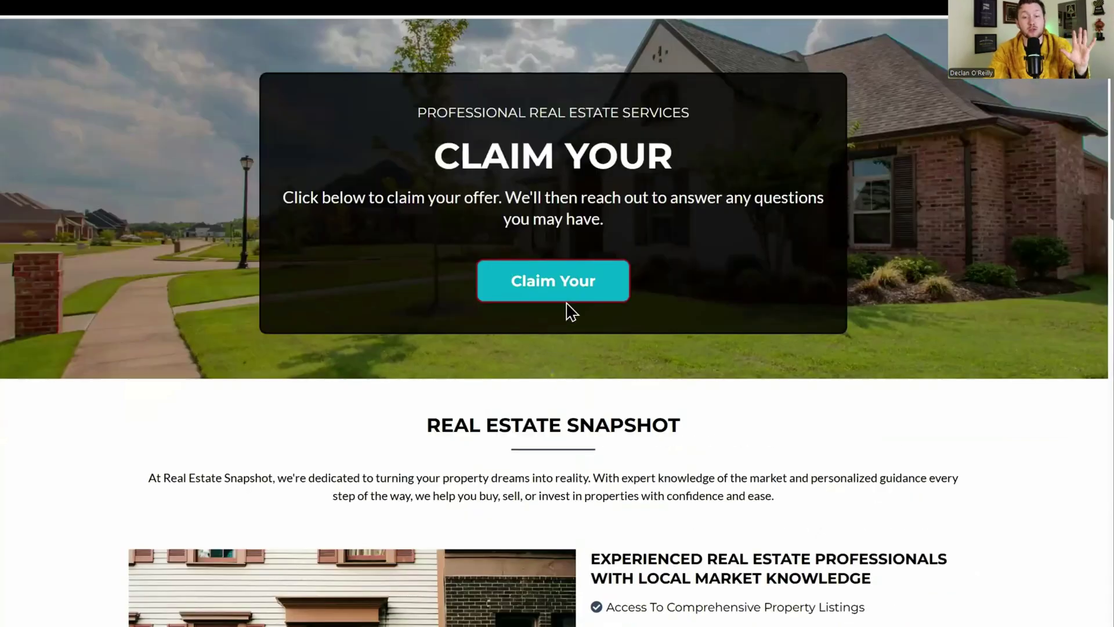
scroll(615, 256, "down", 20)
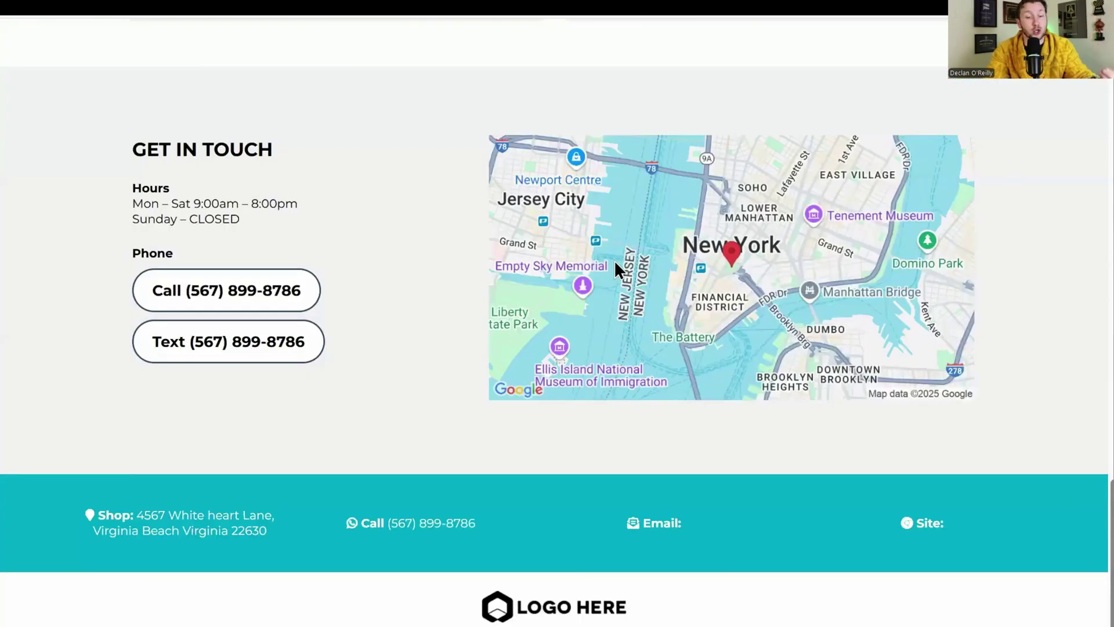
scroll(615, 264, "up", 4)
scroll(423, 394, "up", 10)
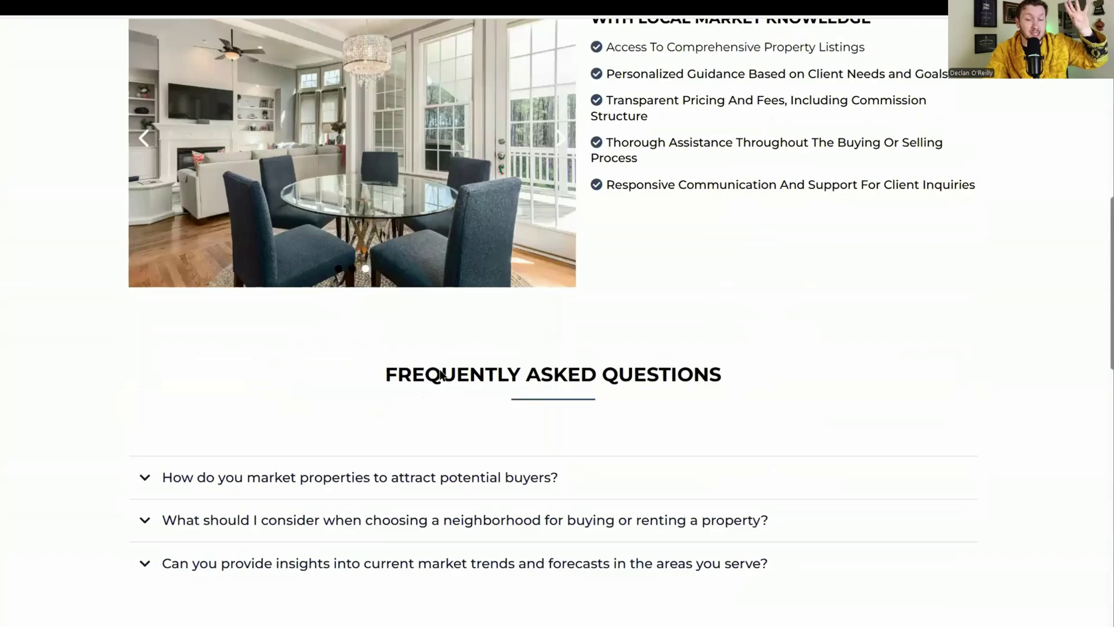
scroll(423, 225, "up", 10)
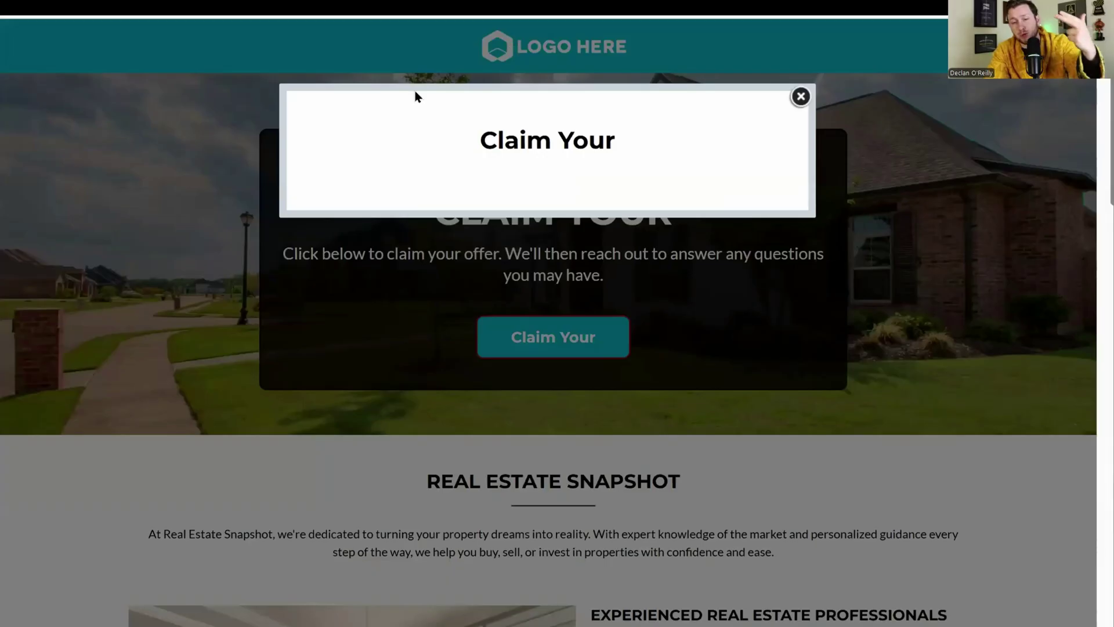
left_click(799, 97)
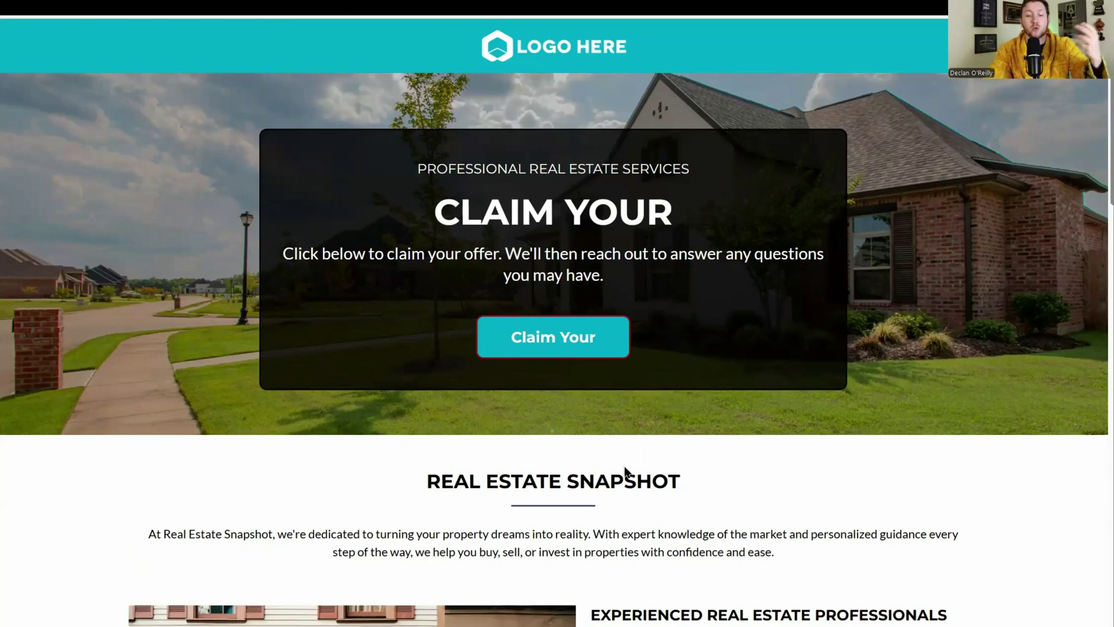
scroll(652, 406, "down", 10)
scroll(676, 385, "up", 10)
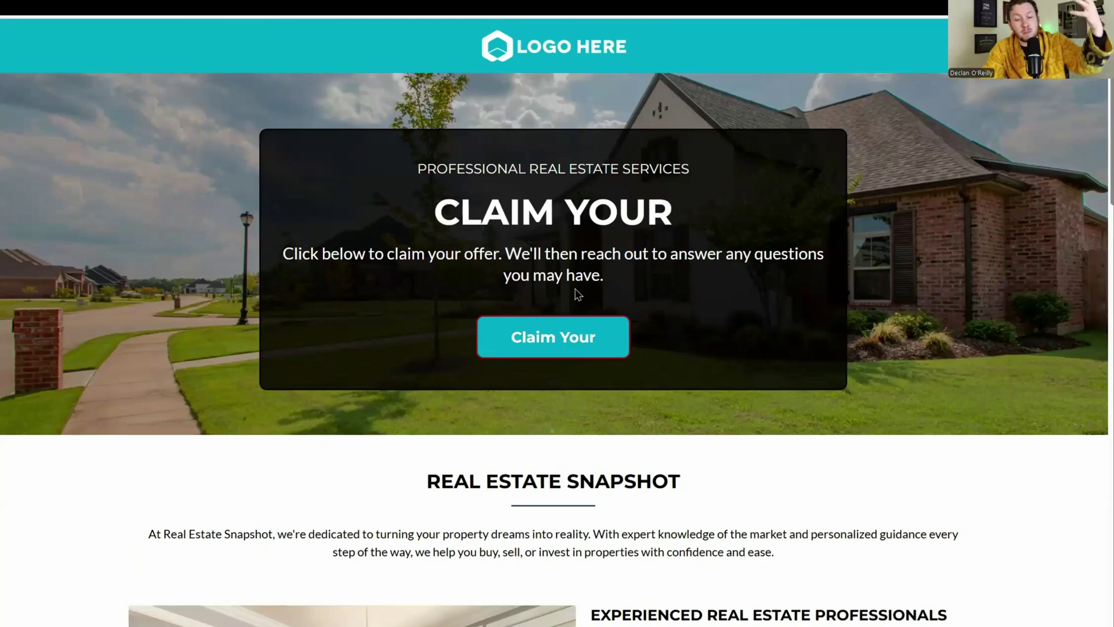
scroll(563, 308, "down", 10)
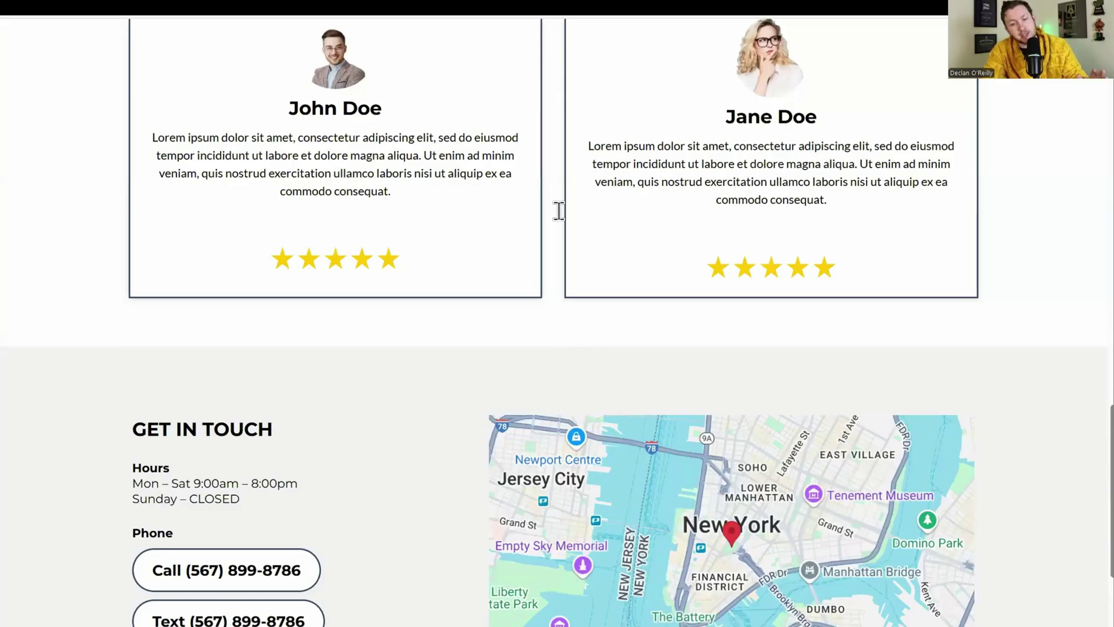
scroll(542, 174, "up", 10)
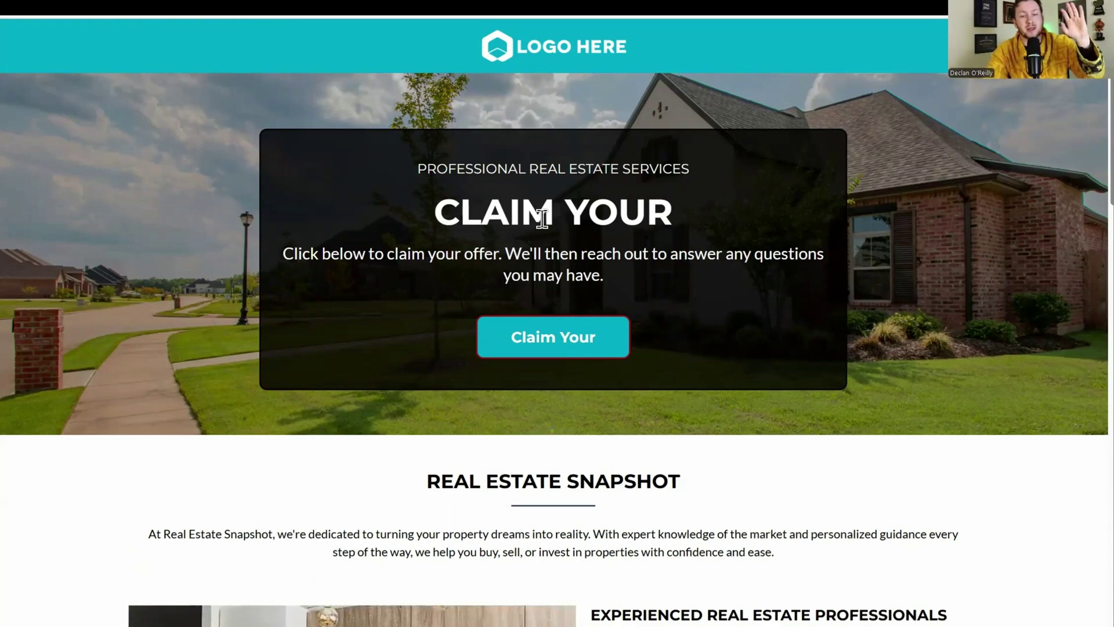
scroll(504, 200, "down", 20)
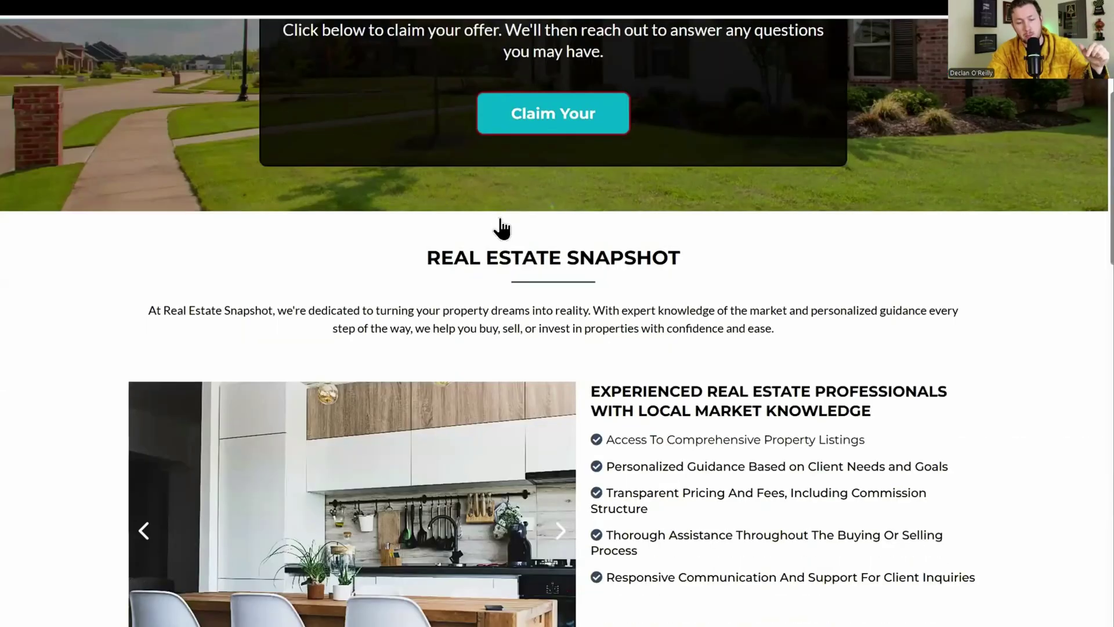
scroll(474, 307, "up", 20)
scroll(560, 247, "down", 3)
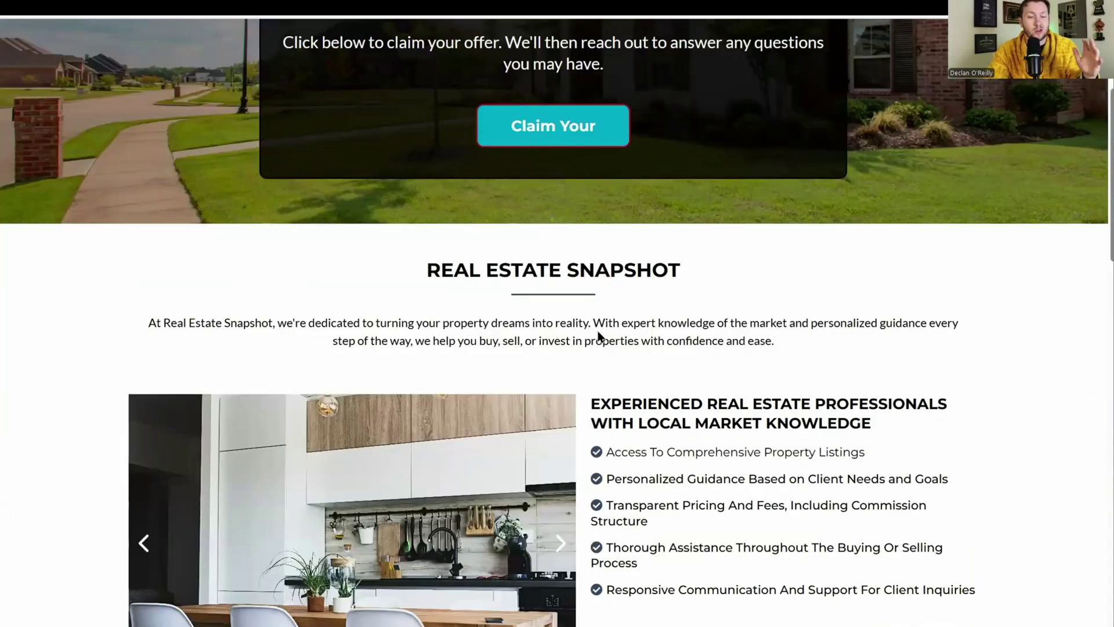
scroll(772, 47, "up", 3)
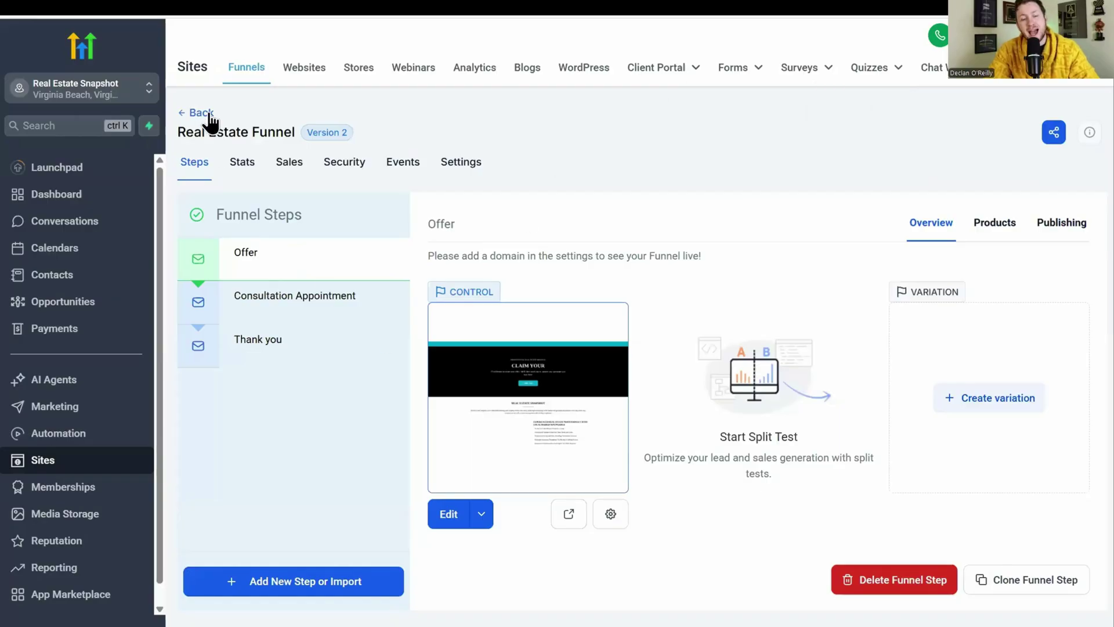
- From the funnels list, open the Real Estate Agent Website and preview its Home page live
left_click(209, 114)
left_click(305, 71)
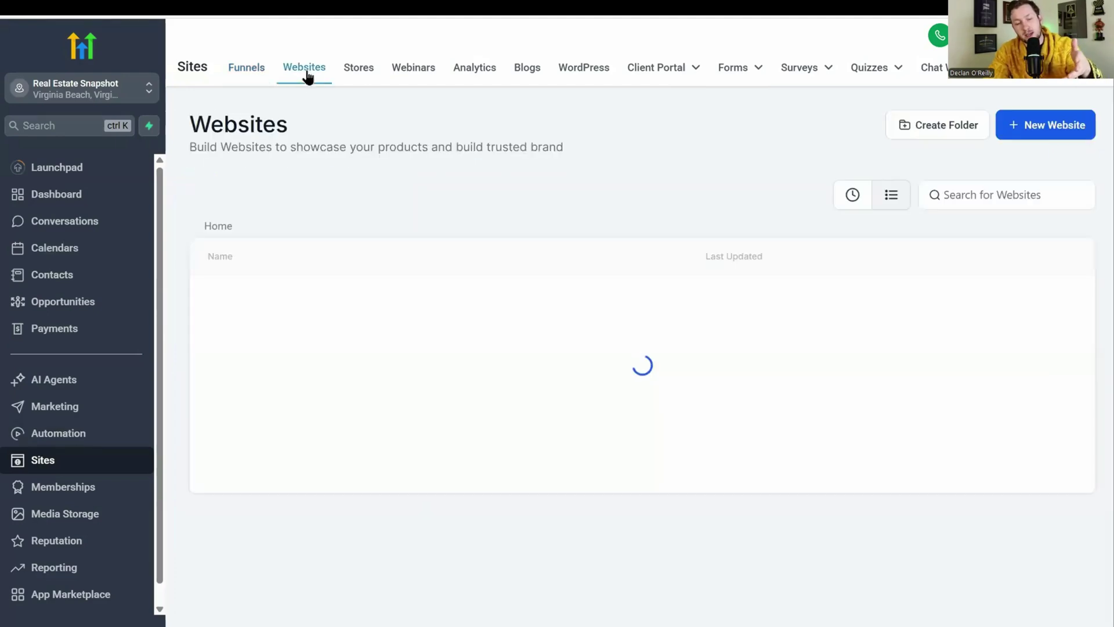
left_click(290, 300)
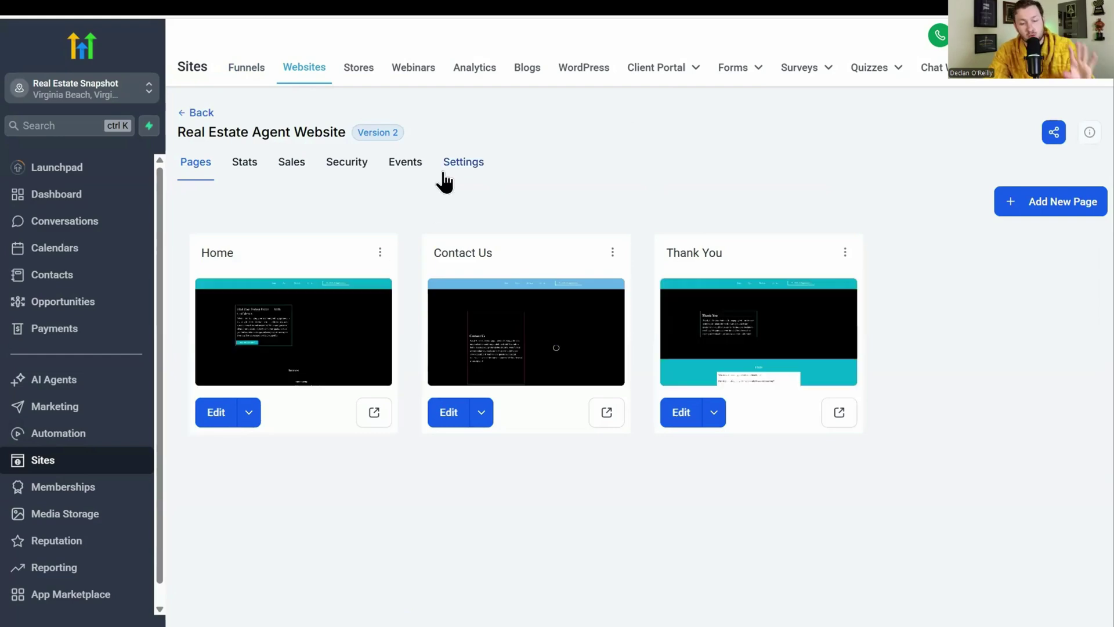
left_click(375, 413)
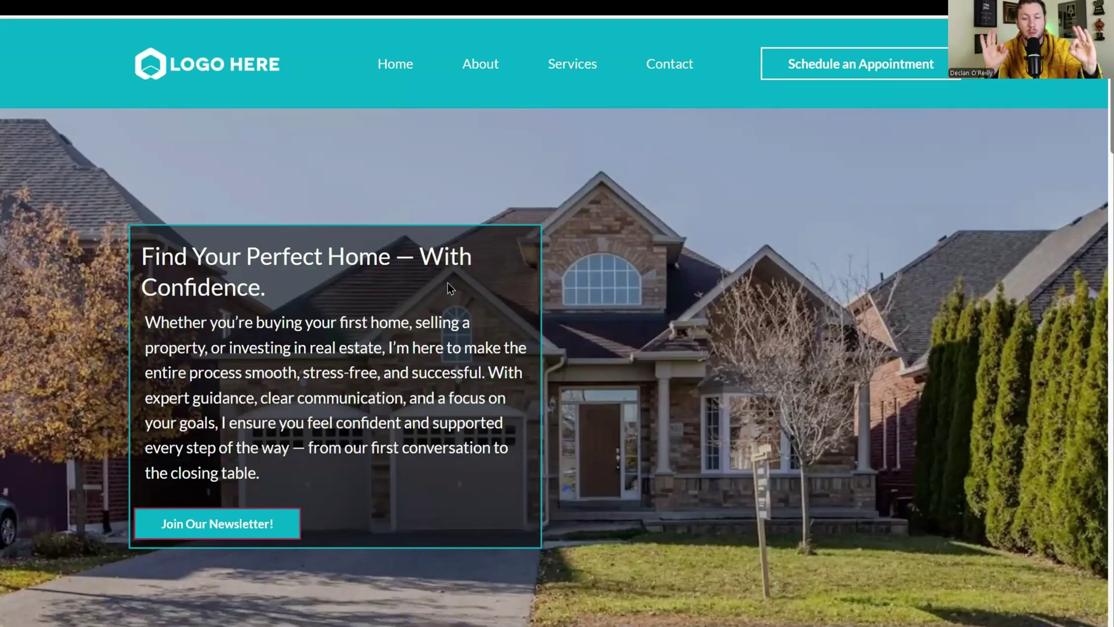
- Scroll the Home page preview to Services and use Read More to trigger the Join Our Newsletter popup
scroll(448, 282, "down", 7)
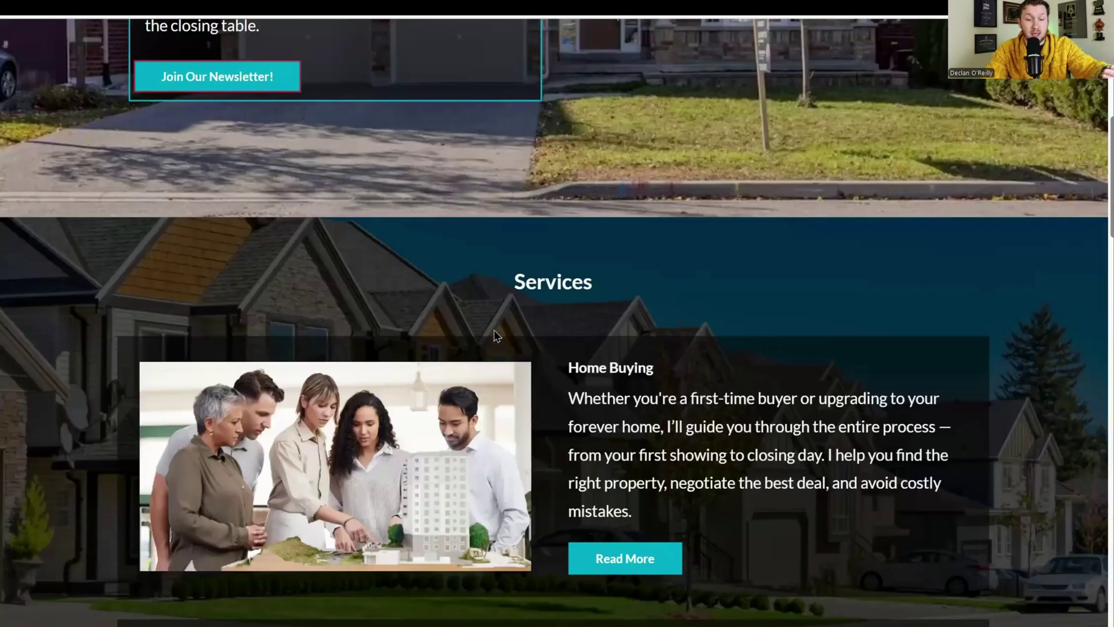
scroll(502, 347, "down", 10)
scroll(490, 356, "down", 3)
scroll(398, 385, "up", 3)
scroll(531, 377, "down", 14)
scroll(583, 203, "down", 1)
scroll(523, 458, "down", 7)
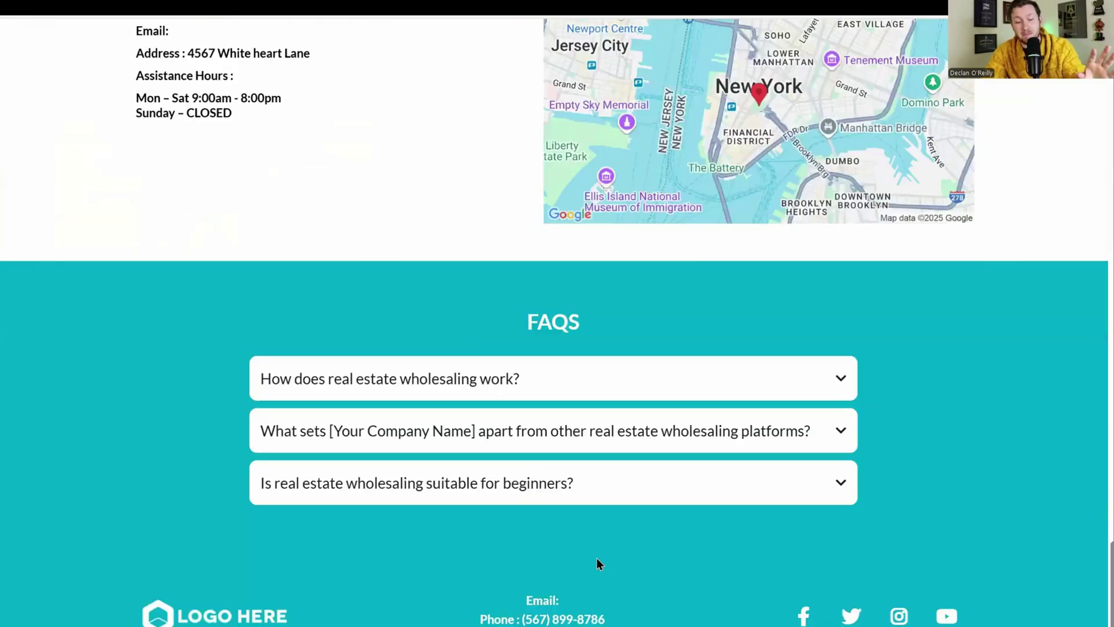
scroll(588, 432, "up", 12)
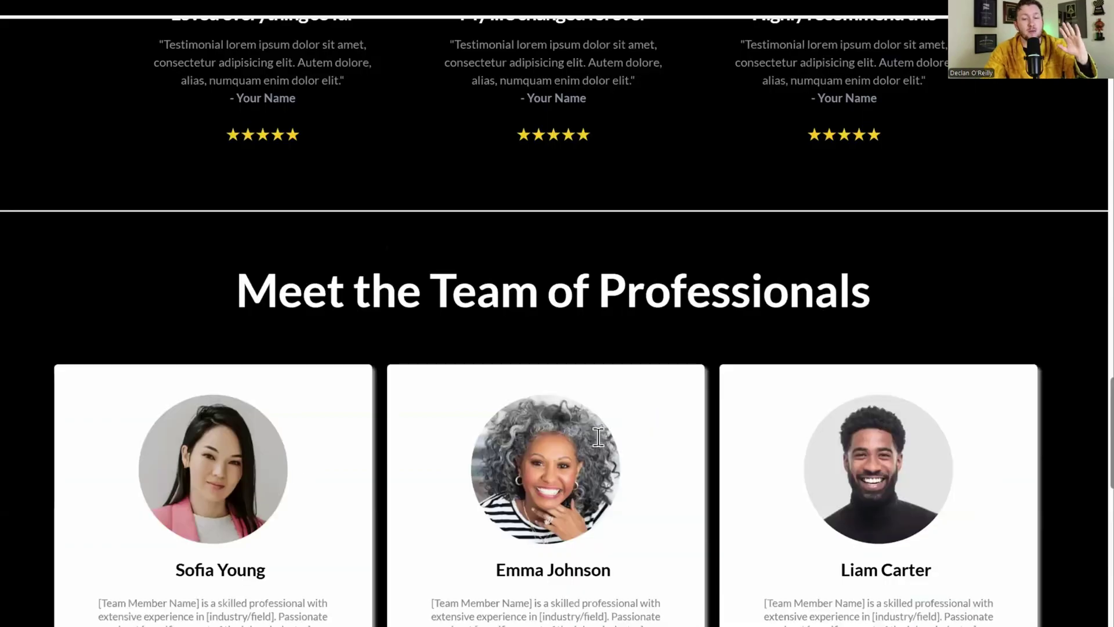
scroll(615, 394, "up", 8)
left_click(629, 351)
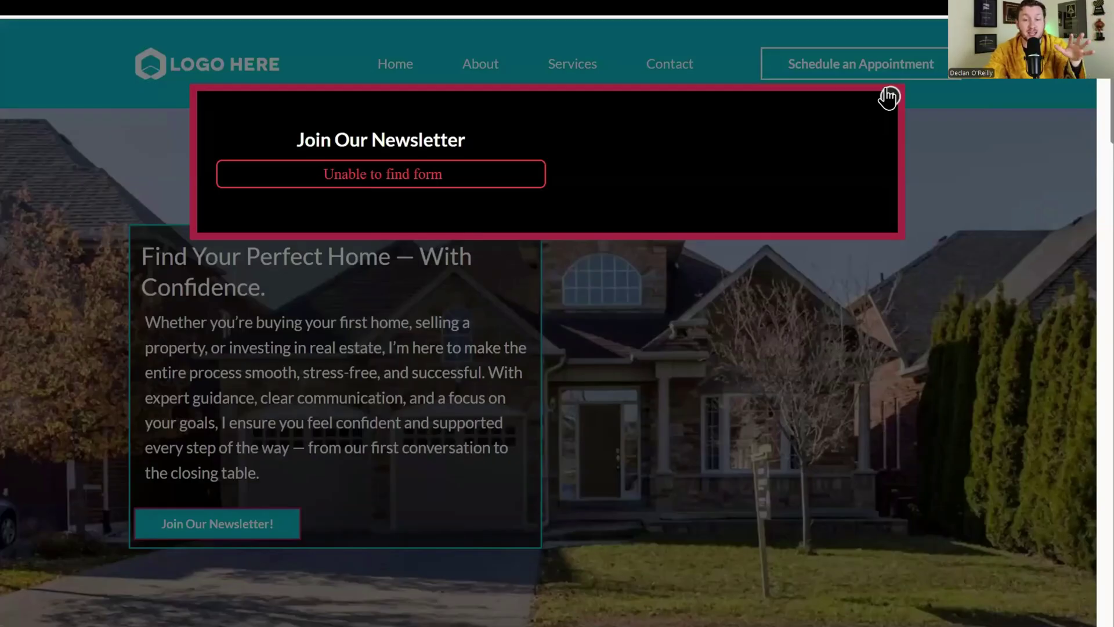
- Close the Join Our Newsletter popup and scroll through the Home page preview
left_click(615, 347)
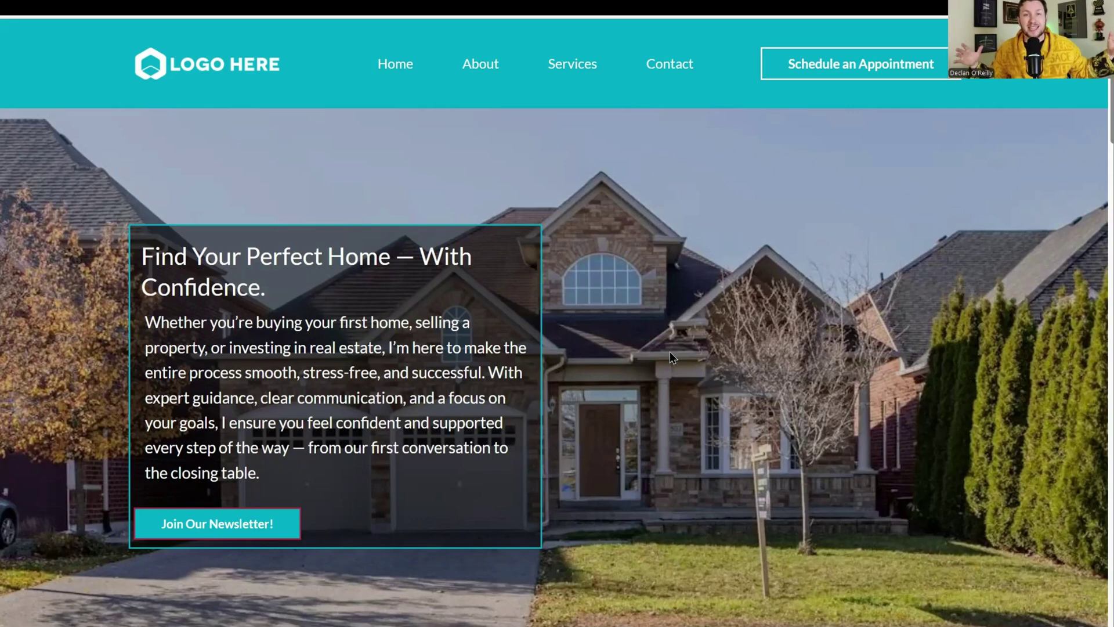
scroll(660, 350, "down", 4)
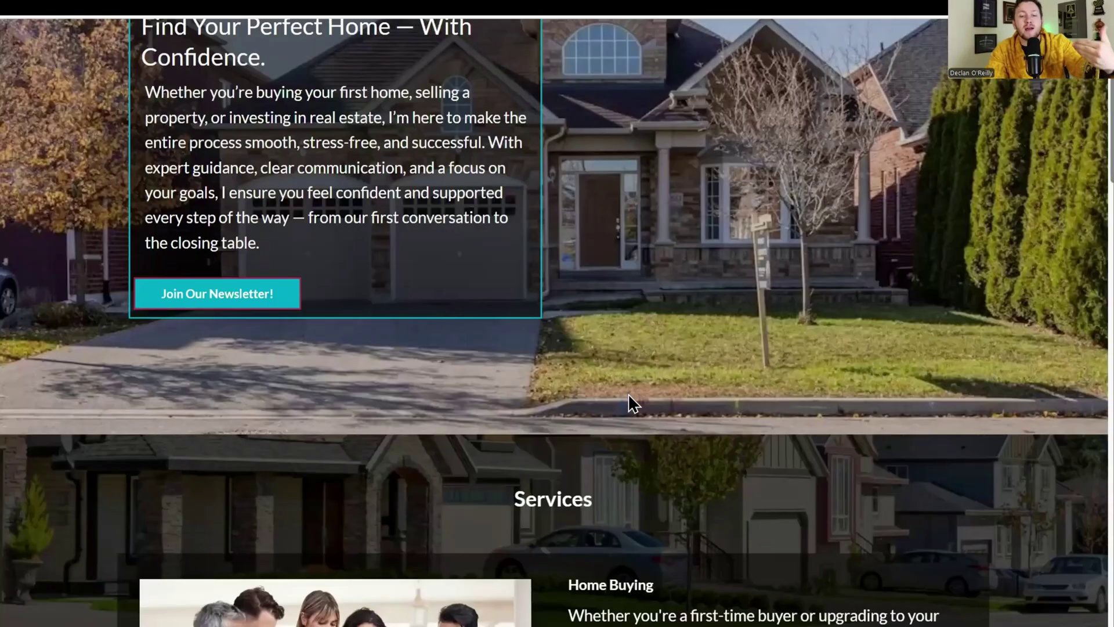
scroll(626, 412, "down", 20)
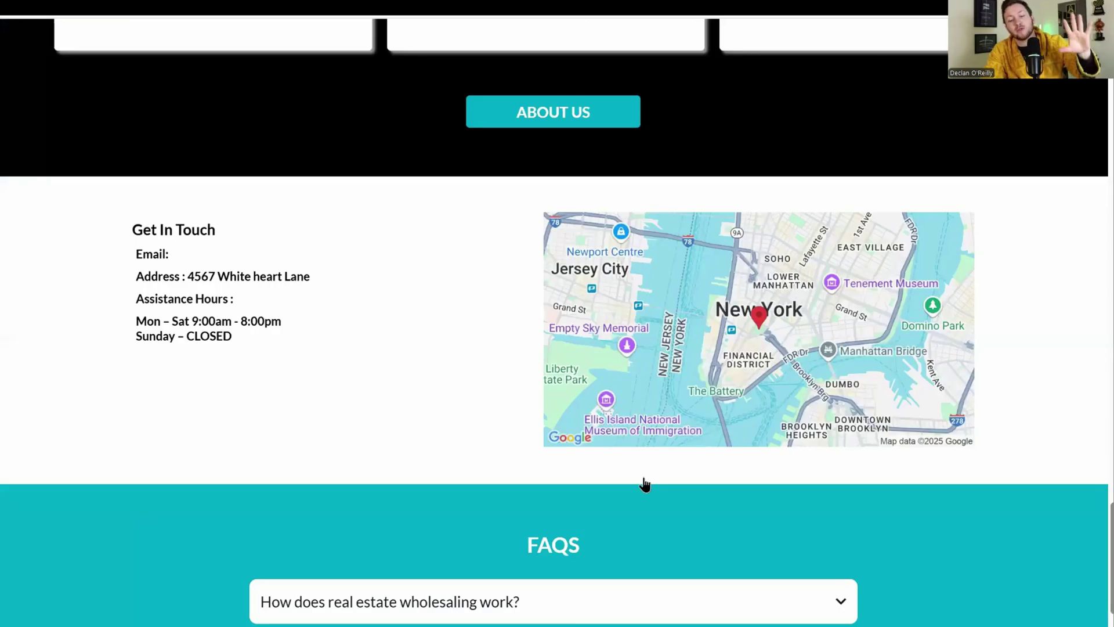
scroll(642, 486, "up", 3)
scroll(641, 452, "up", 10)
scroll(534, 421, "up", 10)
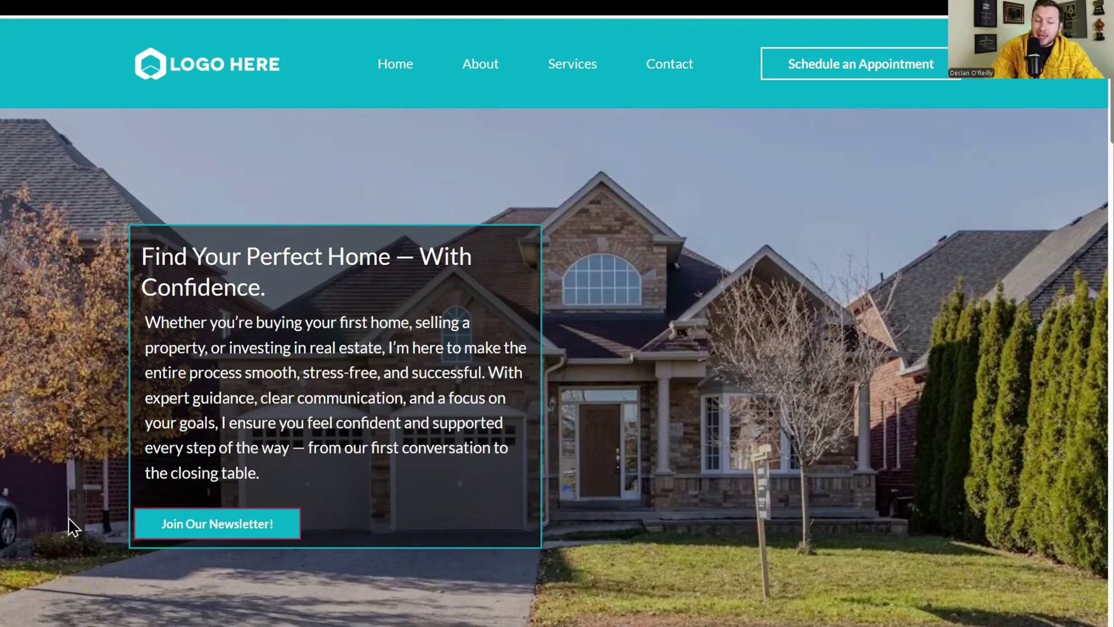
- Reopen and close the newsletter popup, then exit the preview with Ctrl+W
left_click(171, 524)
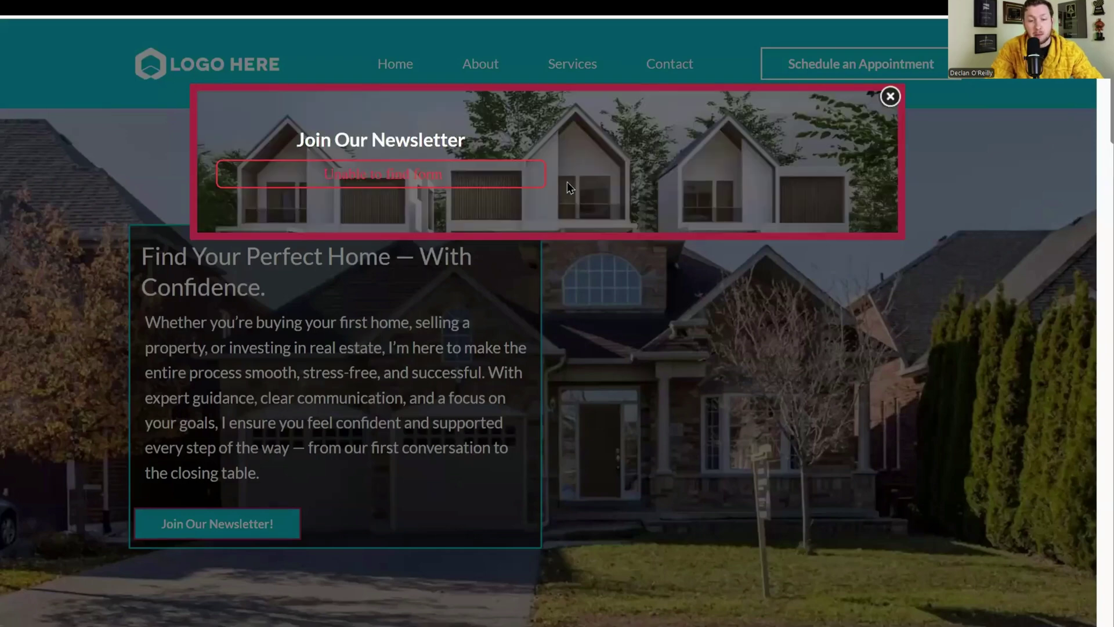
left_click(890, 98)
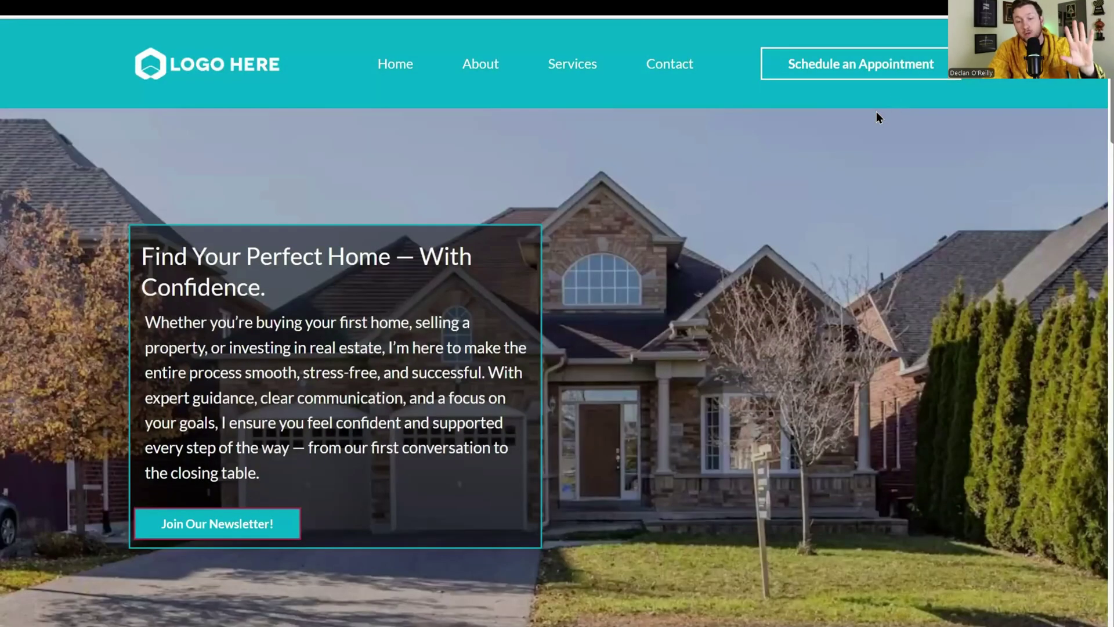
scroll(781, 186, "down", 3)
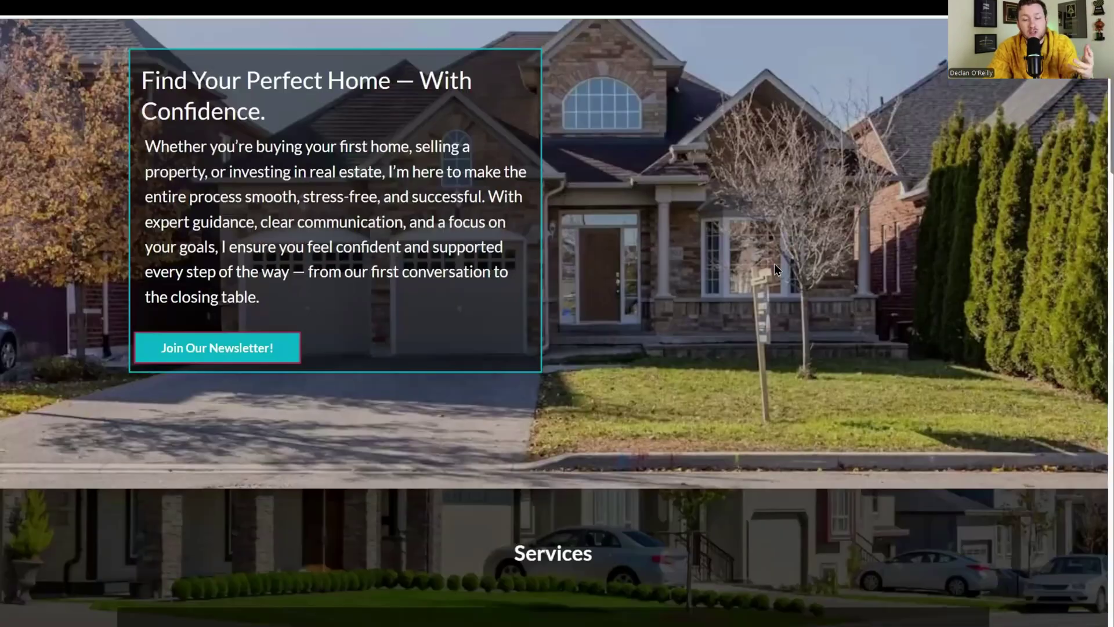
scroll(790, 284, "up", 3)
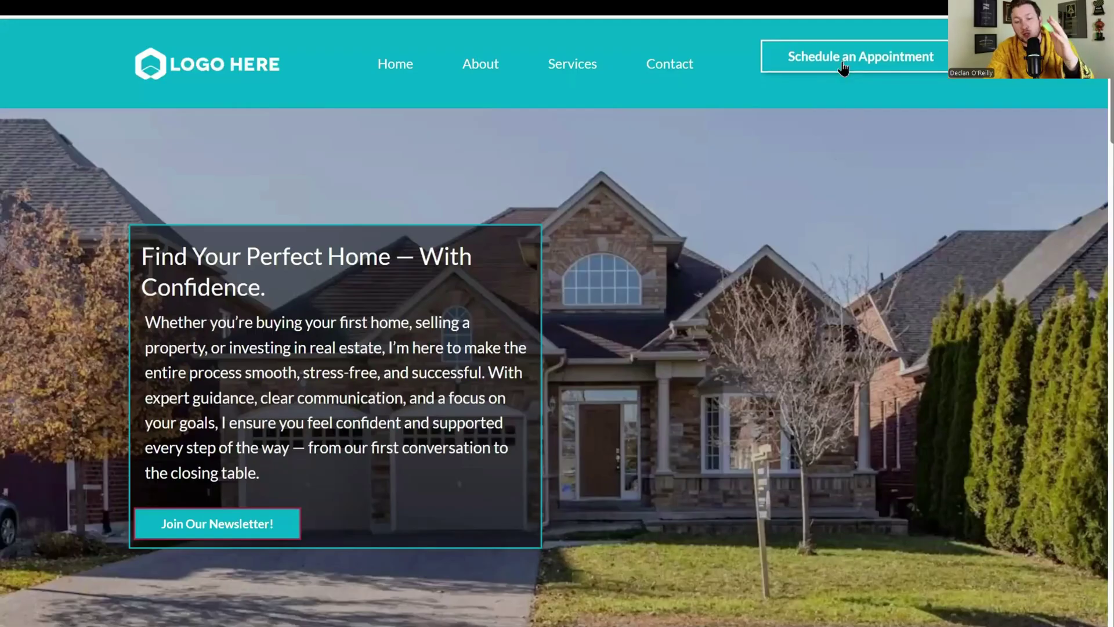
scroll(755, 203, "down", 10)
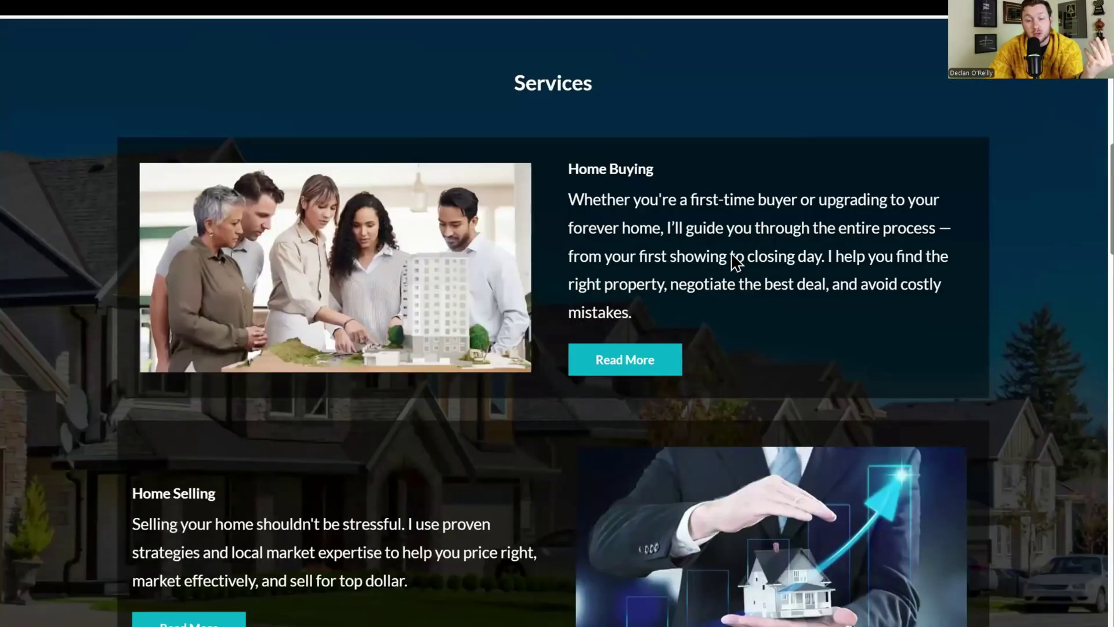
scroll(754, 337, "down", 15)
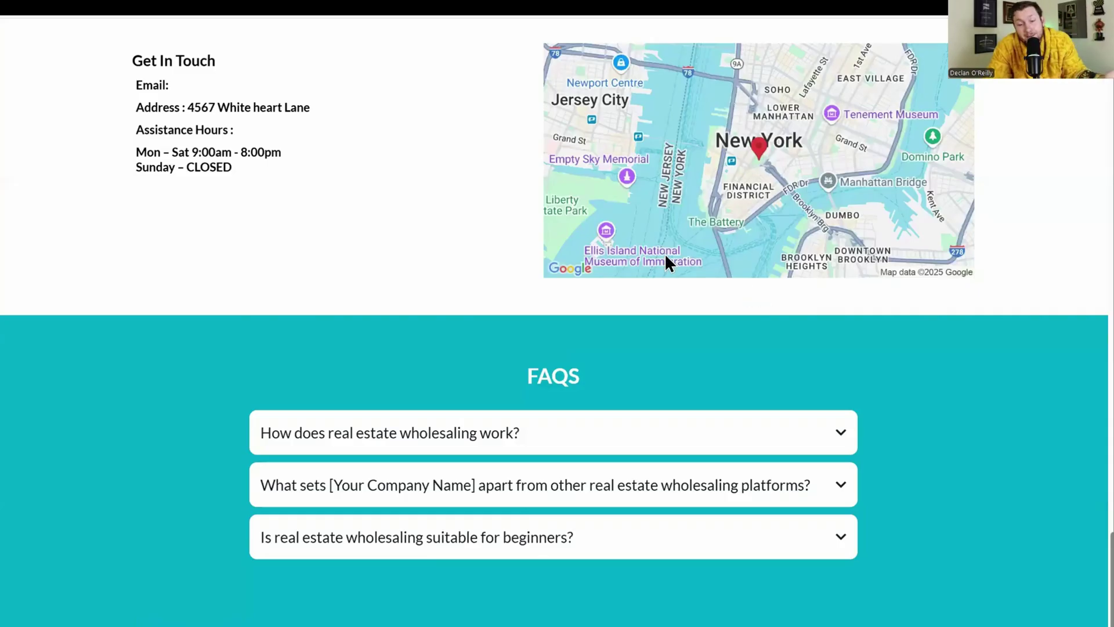
scroll(666, 257, "up", 20)
key("ctrl+w")
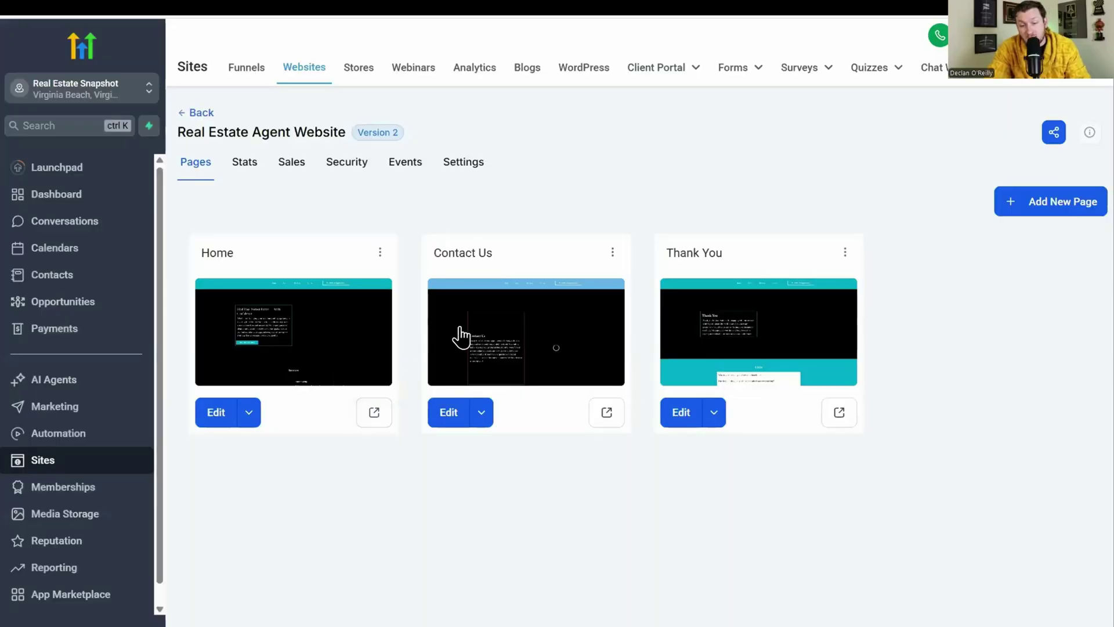
- Preview the Contact Us page, scroll to its Buyer Consultation booking calendar, then close it
left_click(606, 412)
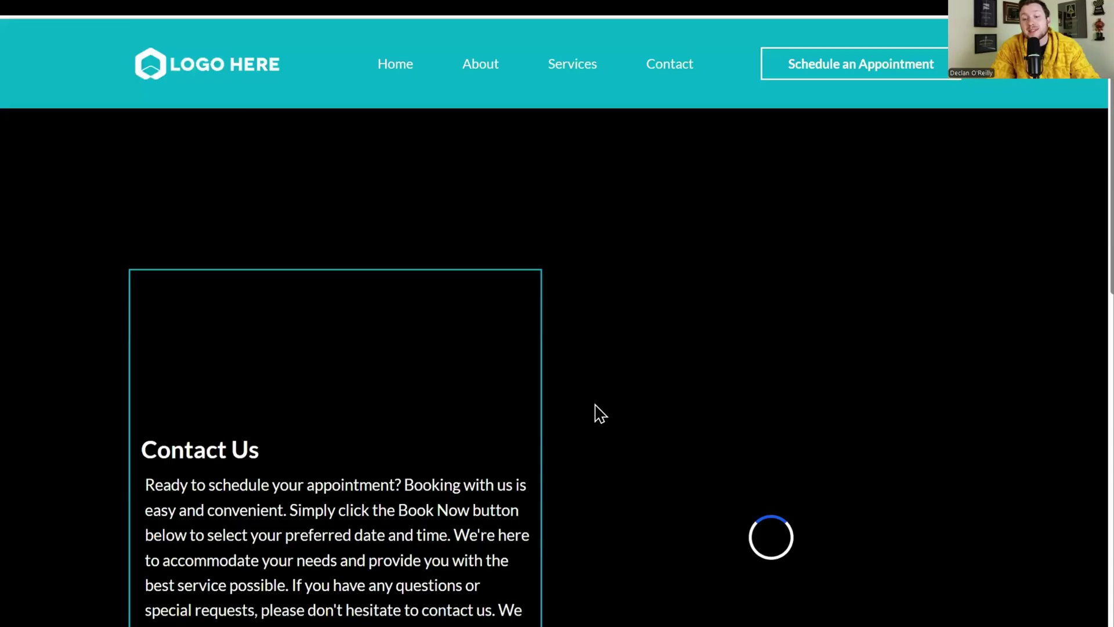
scroll(528, 360, "down", 7)
scroll(538, 406, "up", 6)
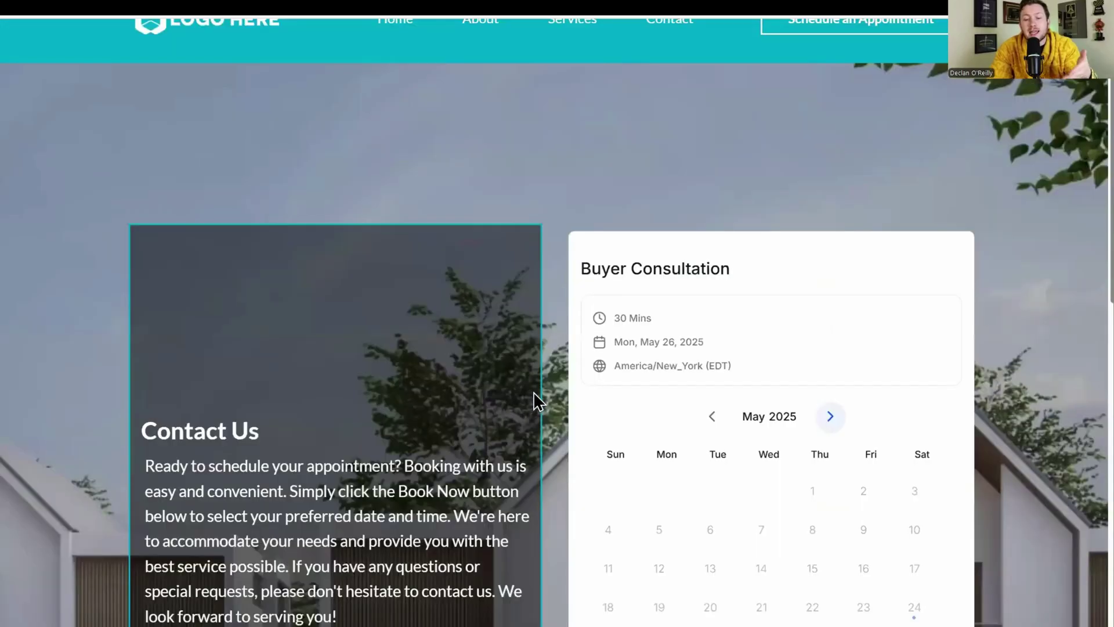
scroll(532, 385, "down", 3)
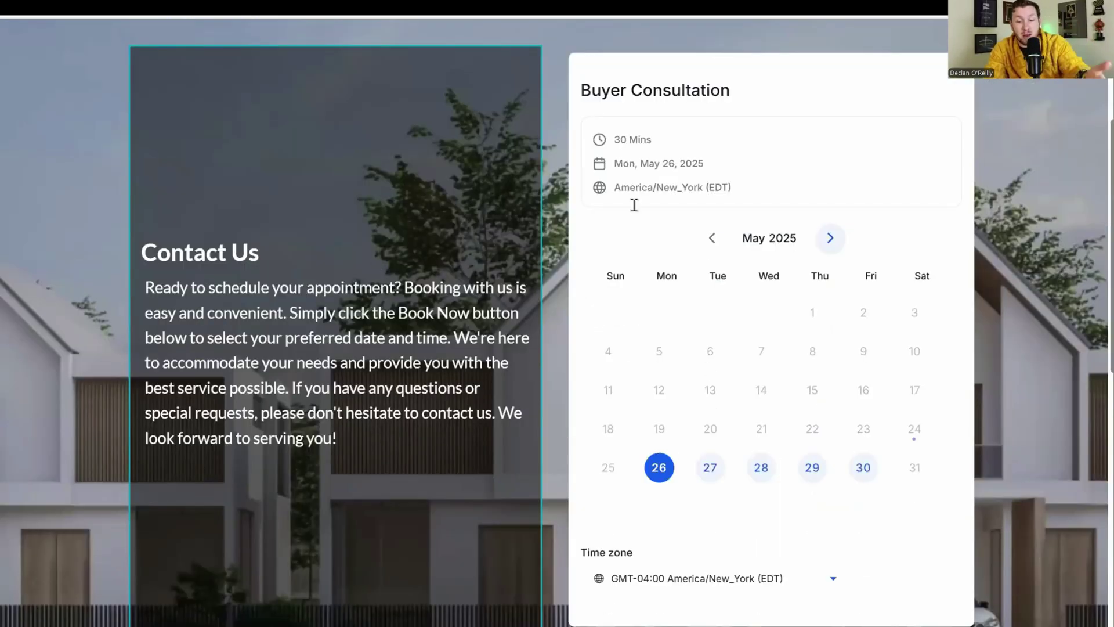
scroll(720, 325, "down", 4)
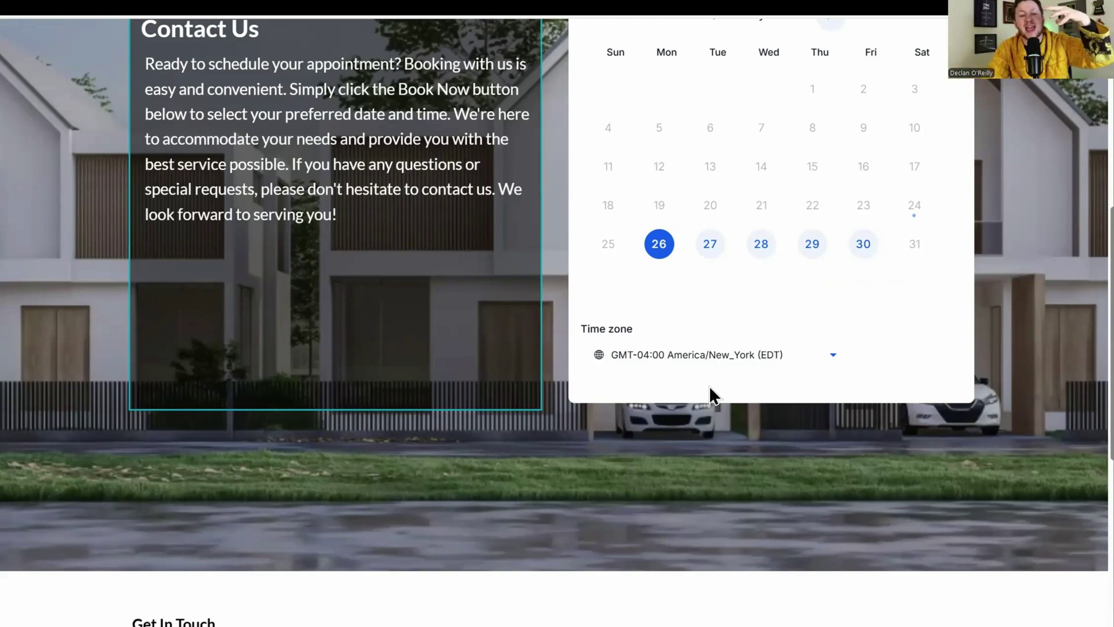
scroll(711, 388, "up", 8)
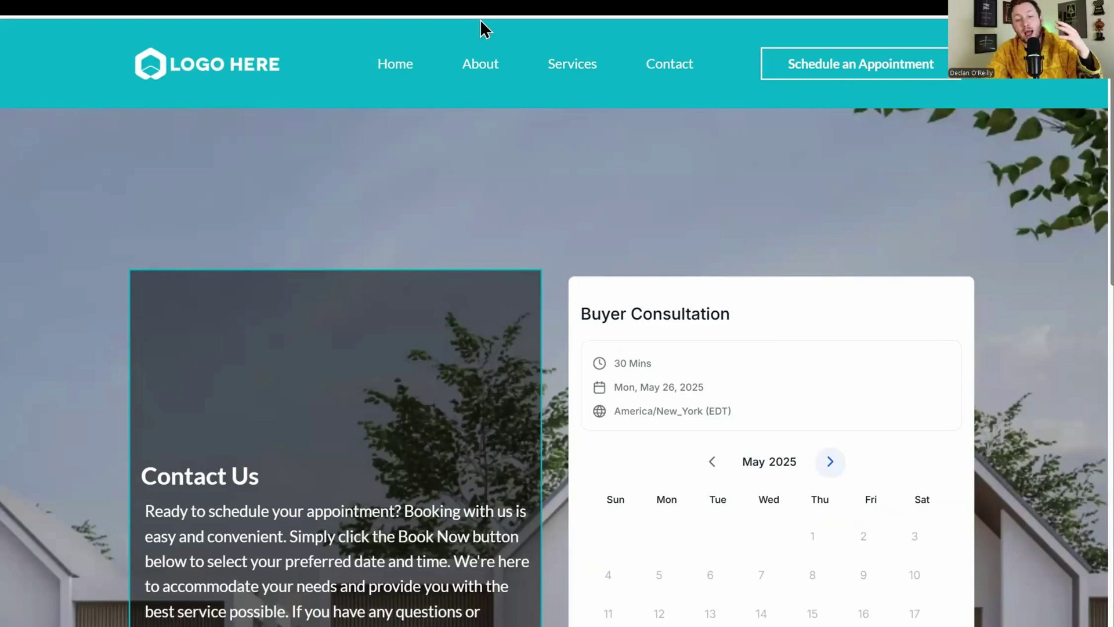
key("ctrl+w")
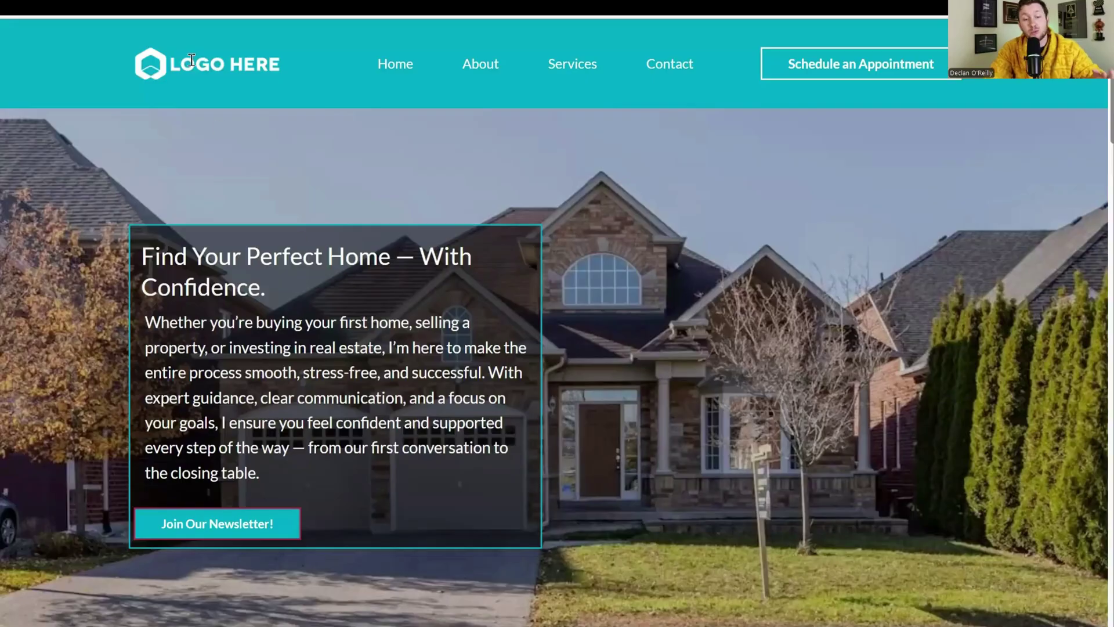
- Scroll through the Home page preview's Home Buying and Home Selling service sections
scroll(406, 183, "down", 3)
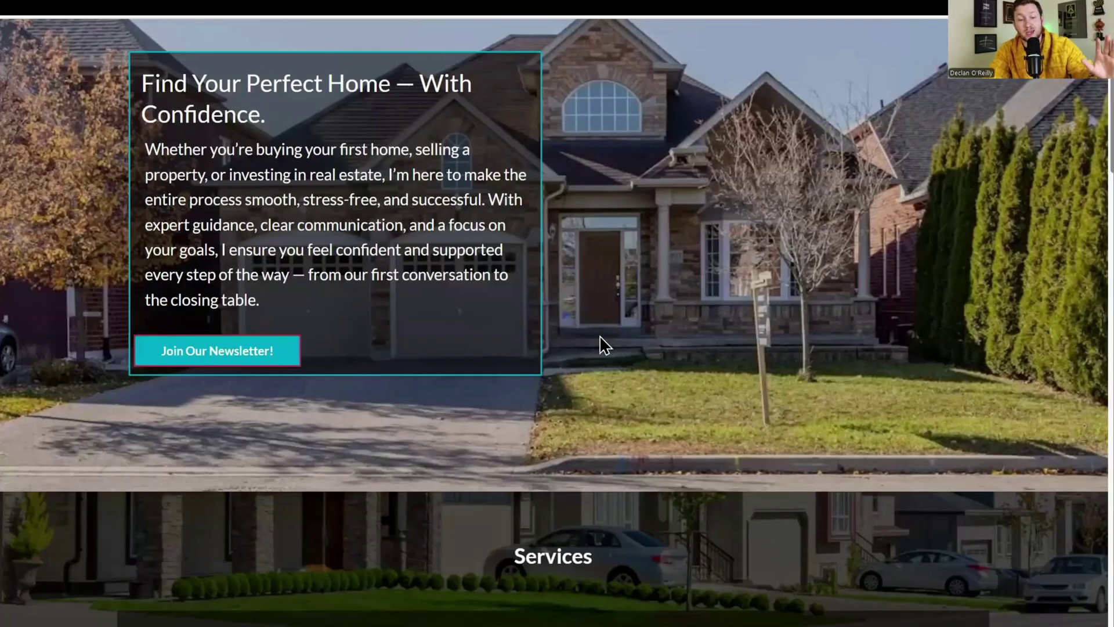
scroll(612, 364, "down", 8)
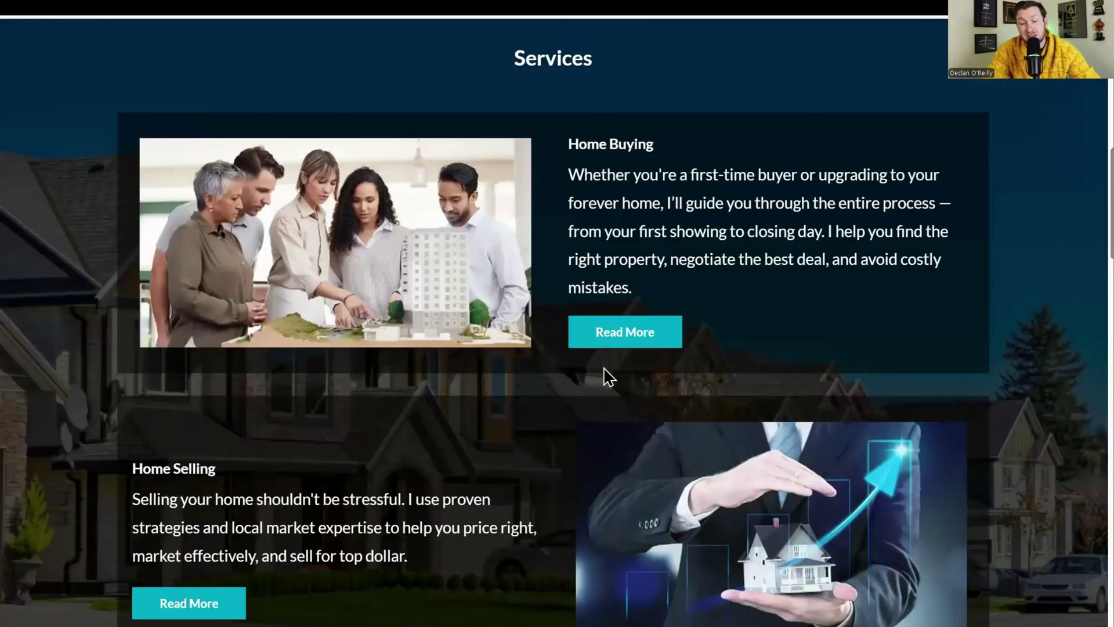
scroll(604, 375, "down", 15)
scroll(685, 406, "down", 6)
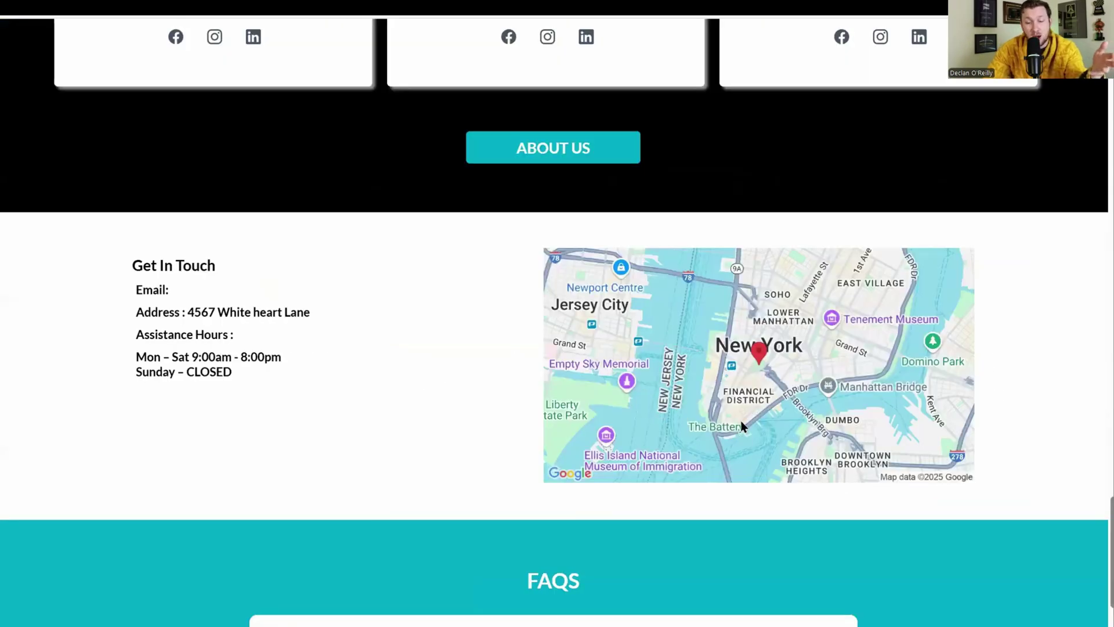
scroll(754, 430, "up", 20)
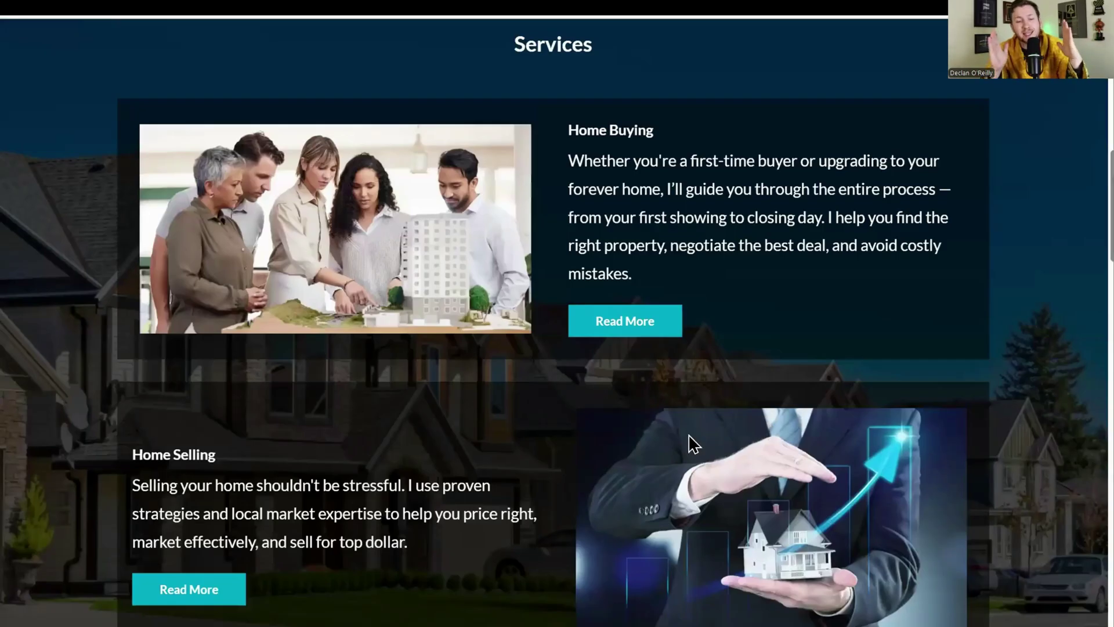
scroll(688, 434, "up", 10)
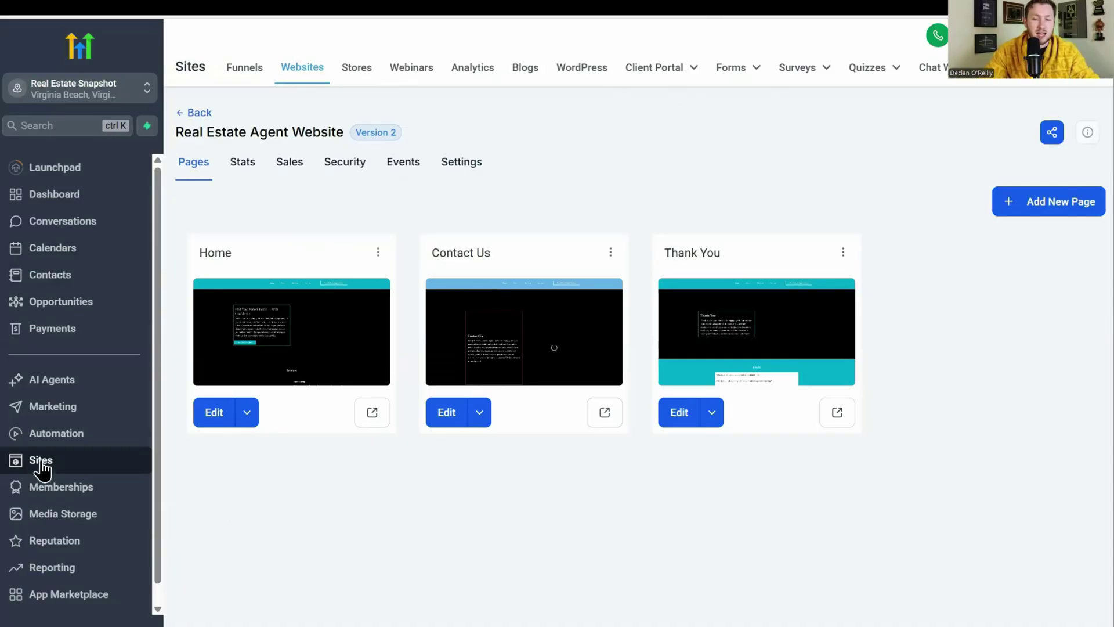
- Open the Lead Capture Form from the Forms Builder list
left_click(731, 68)
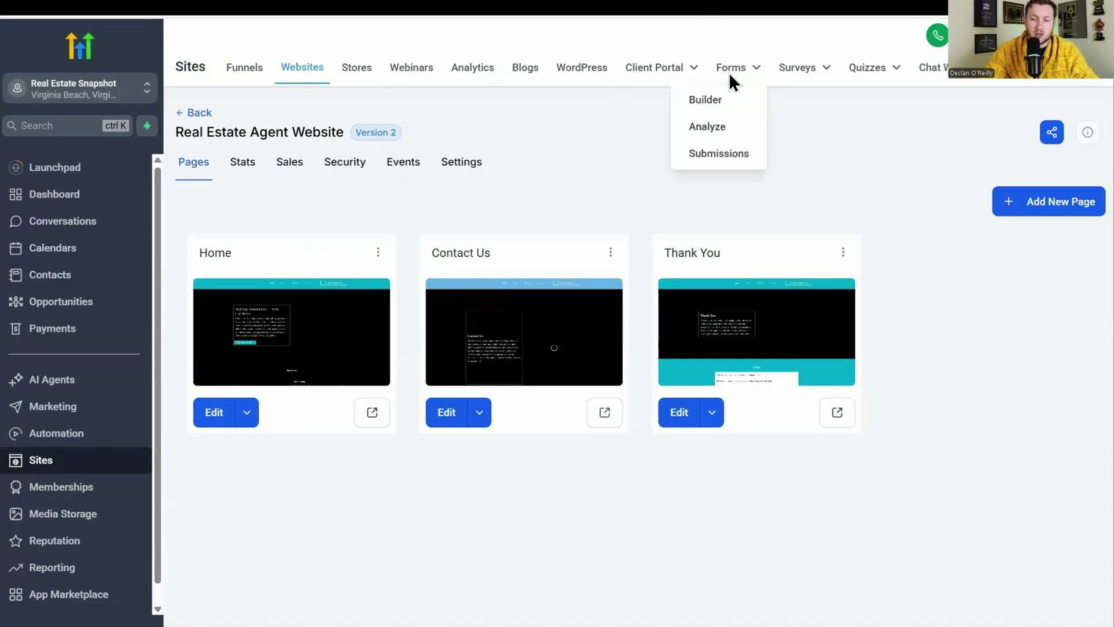
left_click(723, 101)
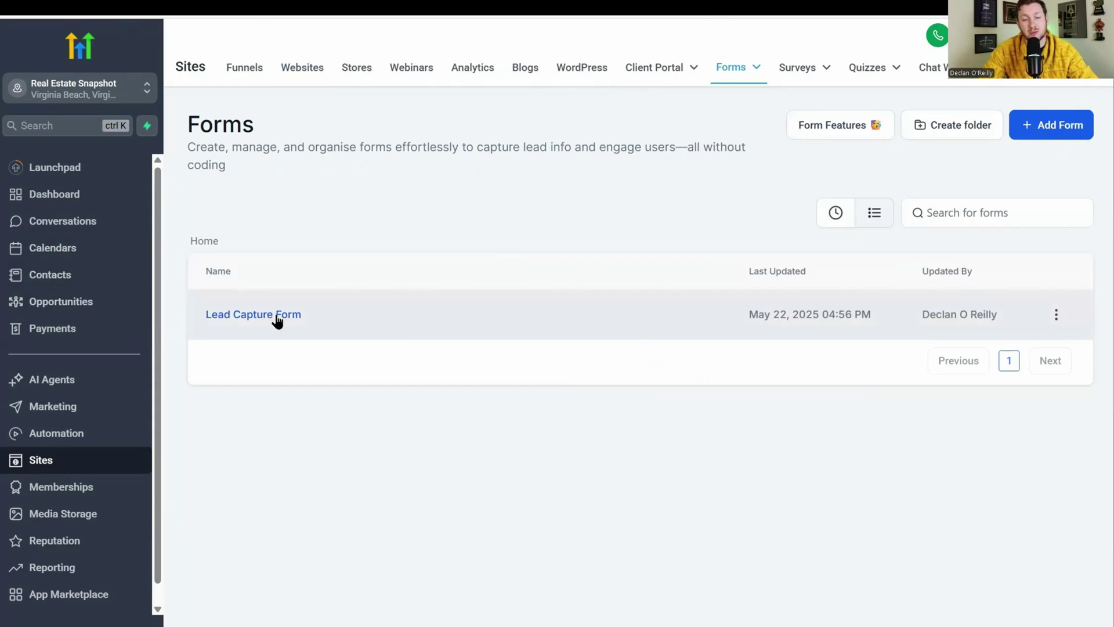
left_click(278, 315)
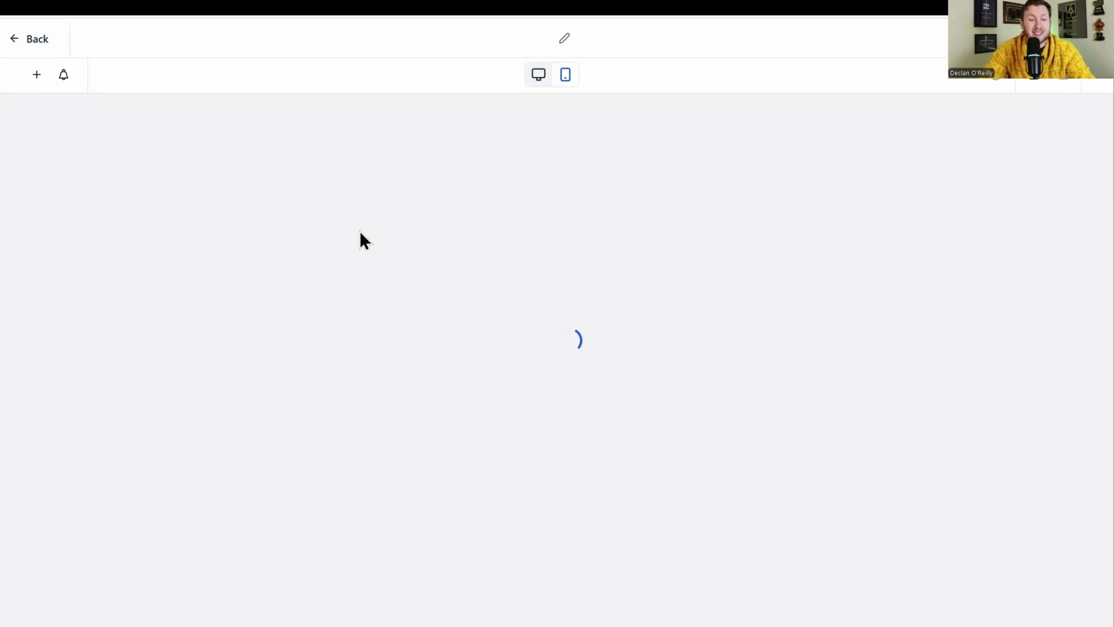
- Scroll through the Lead Capture Form's fields, then leave the builder without saving
scroll(517, 226, "down", 4)
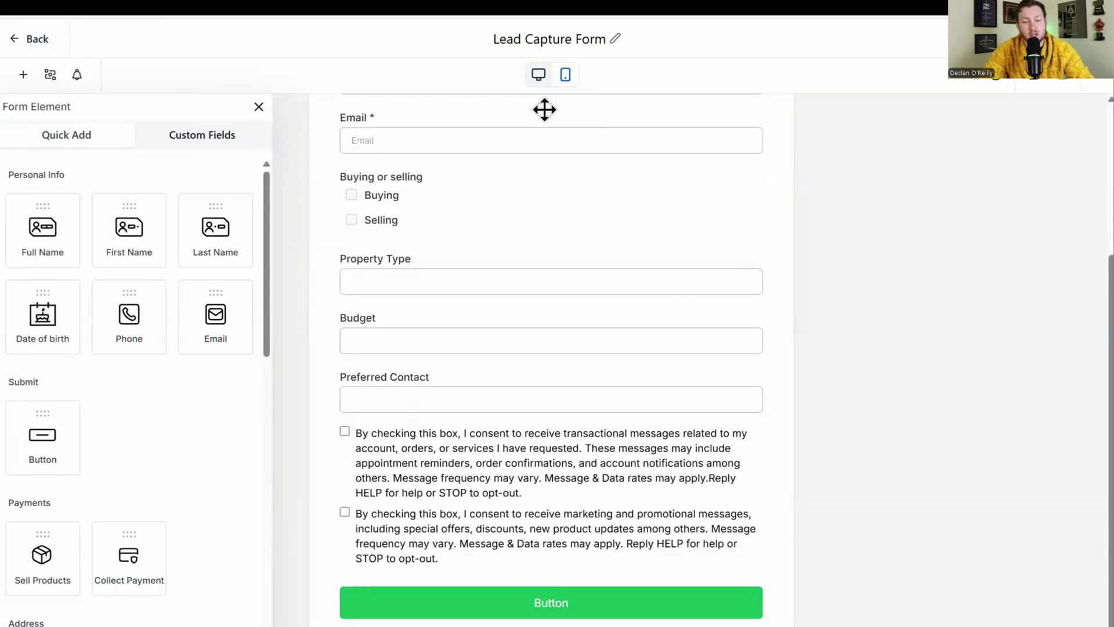
scroll(783, 407, "down", 1)
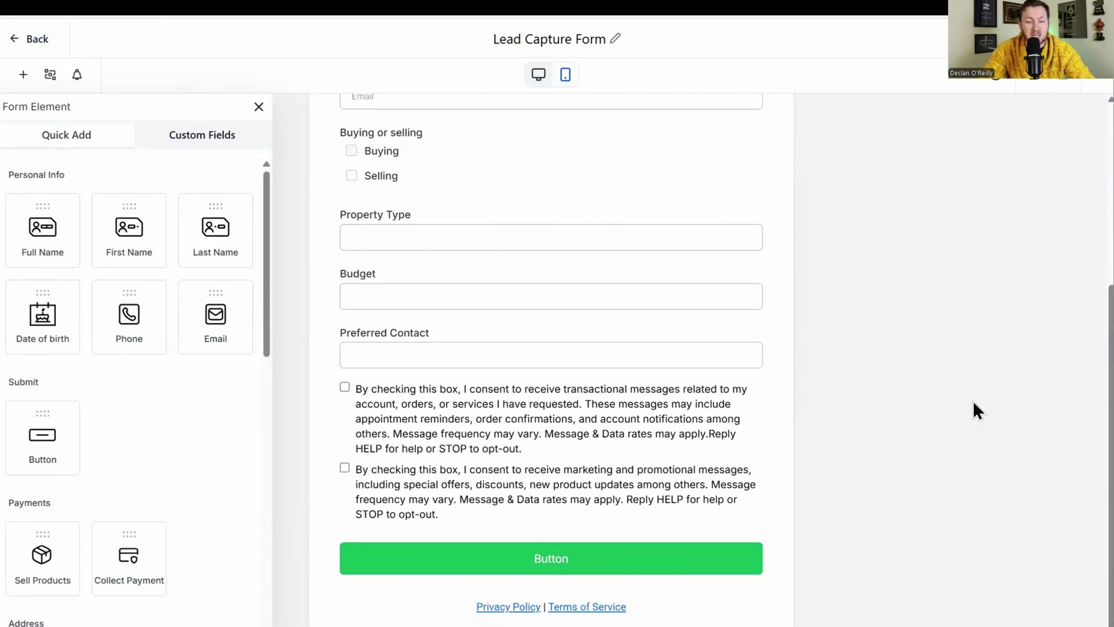
scroll(508, 473, "up", 5)
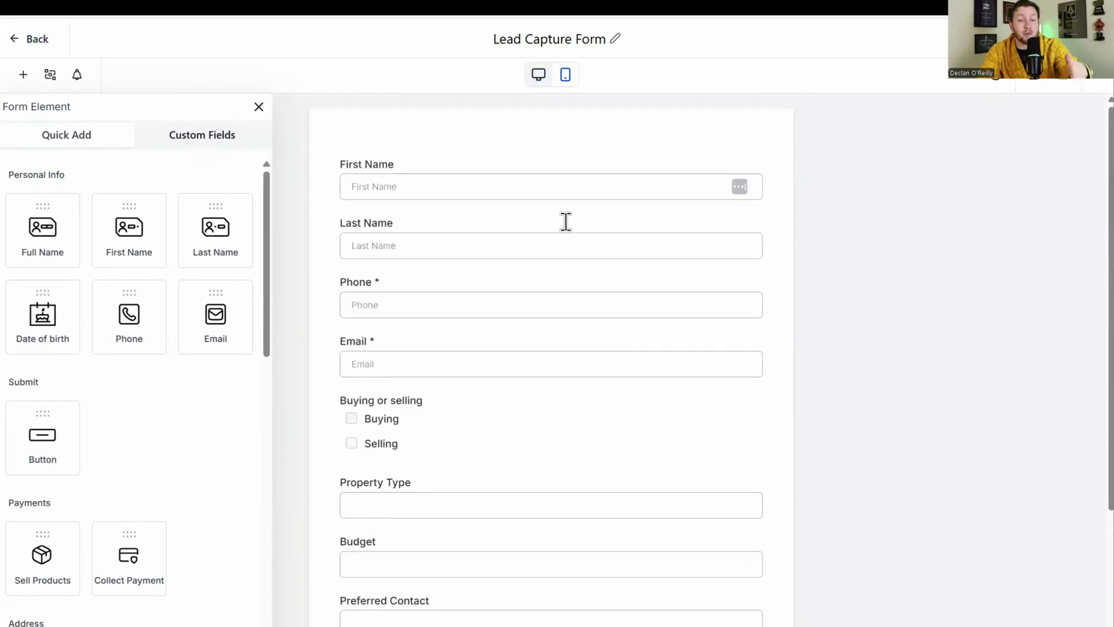
left_click(30, 40)
left_click(713, 395)
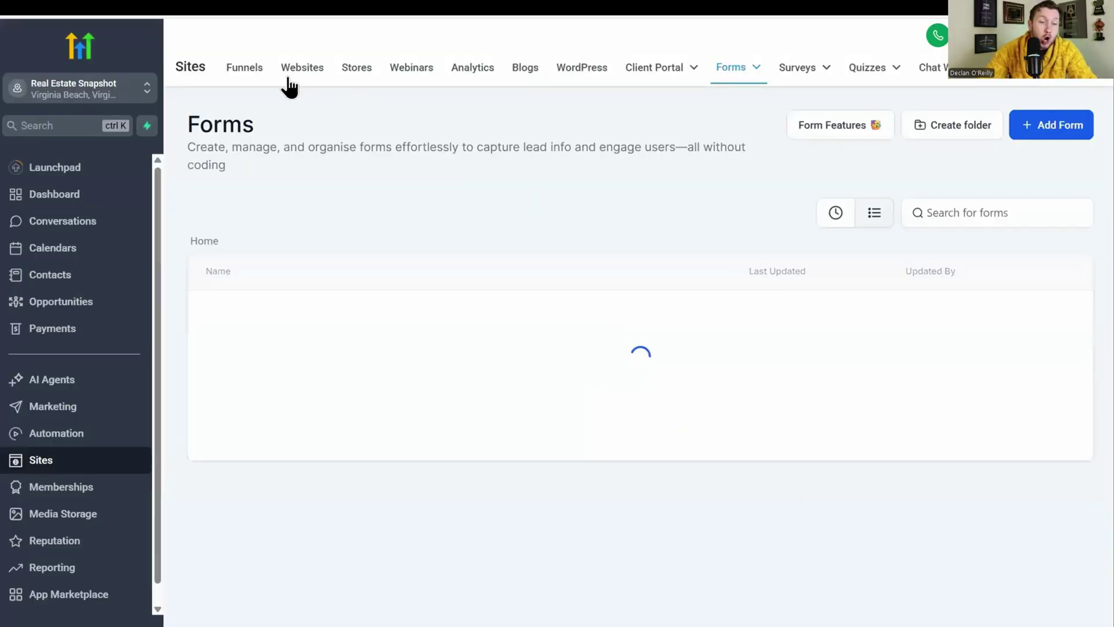
- Open the Real Estate Agent Website's Home page in the editor
left_click(289, 87)
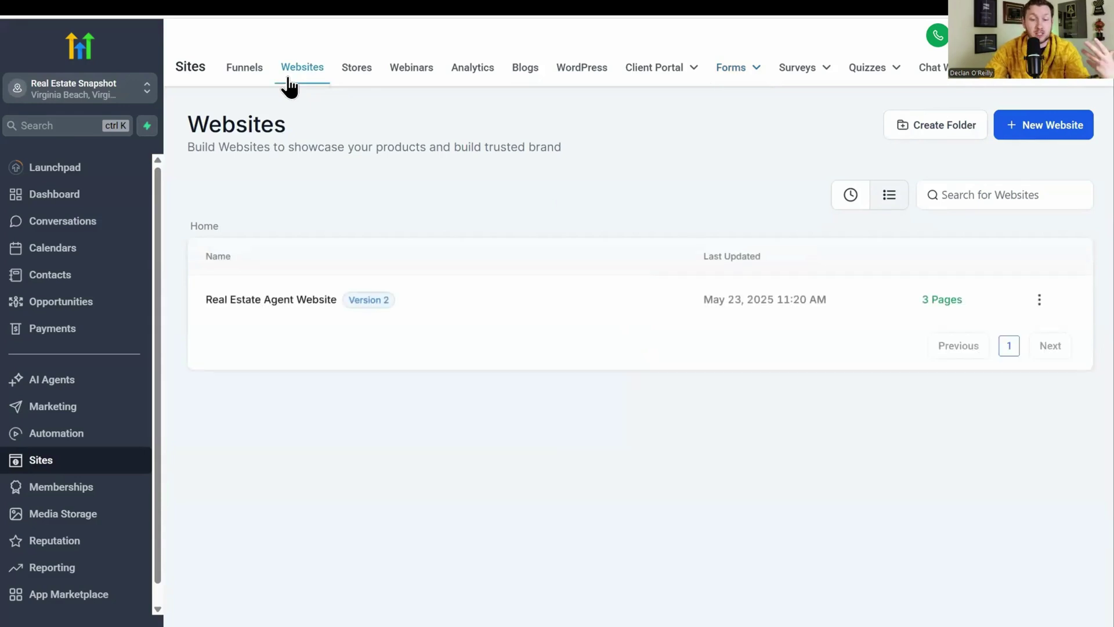
left_click(302, 299)
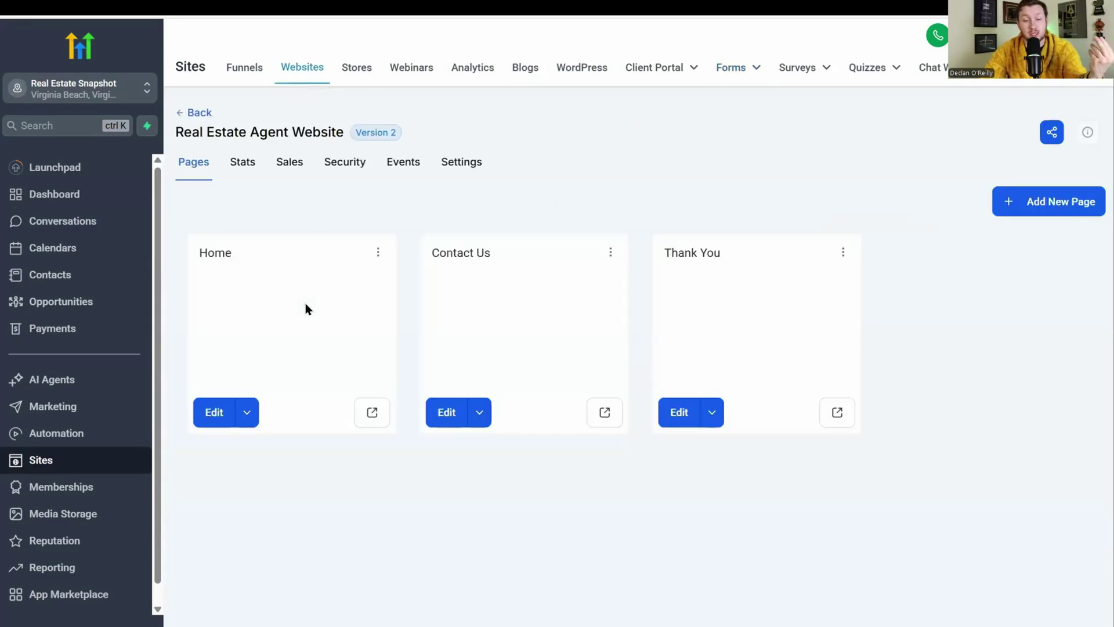
left_click(247, 412)
left_click(256, 377)
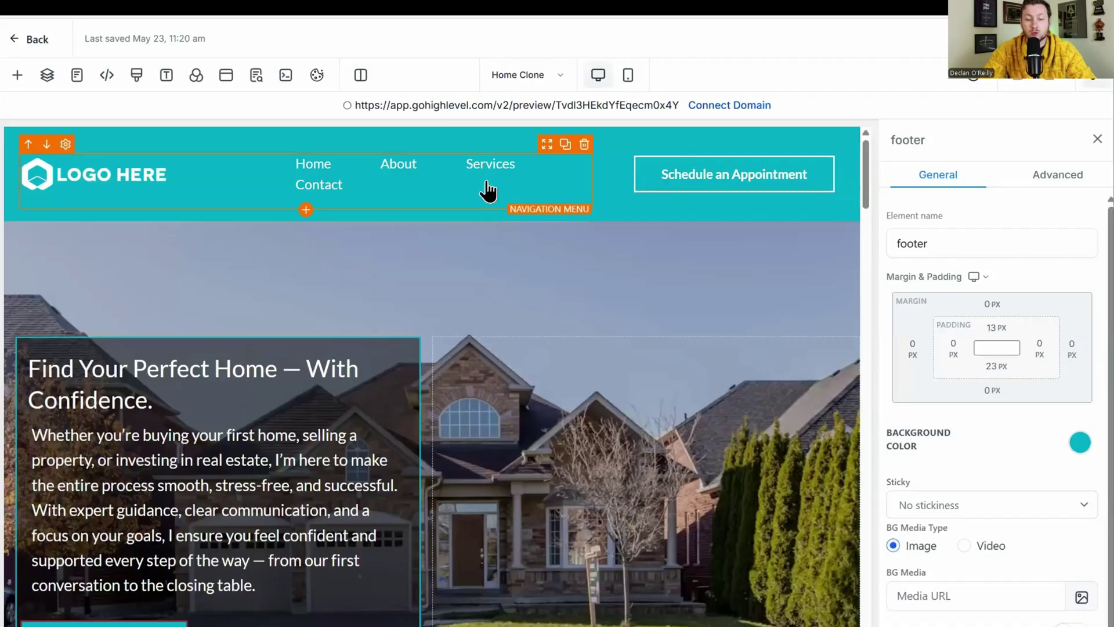
- Select the Join Our Newsletter button and show the page's Popup Settings
scroll(555, 226, "down", 4)
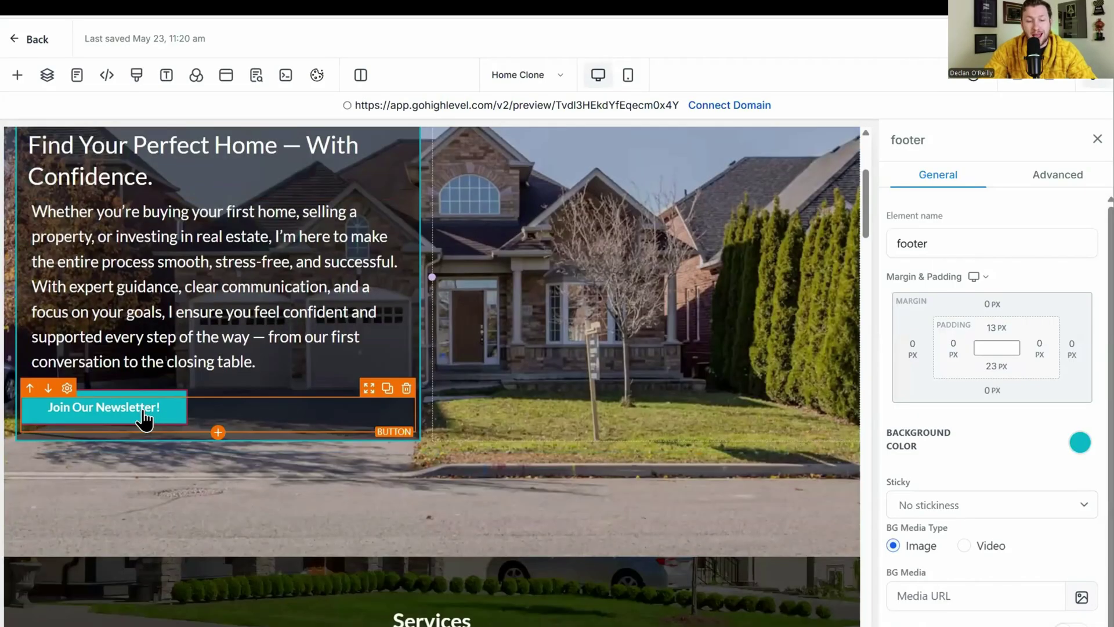
left_click(148, 417)
scroll(979, 466, "down", 7)
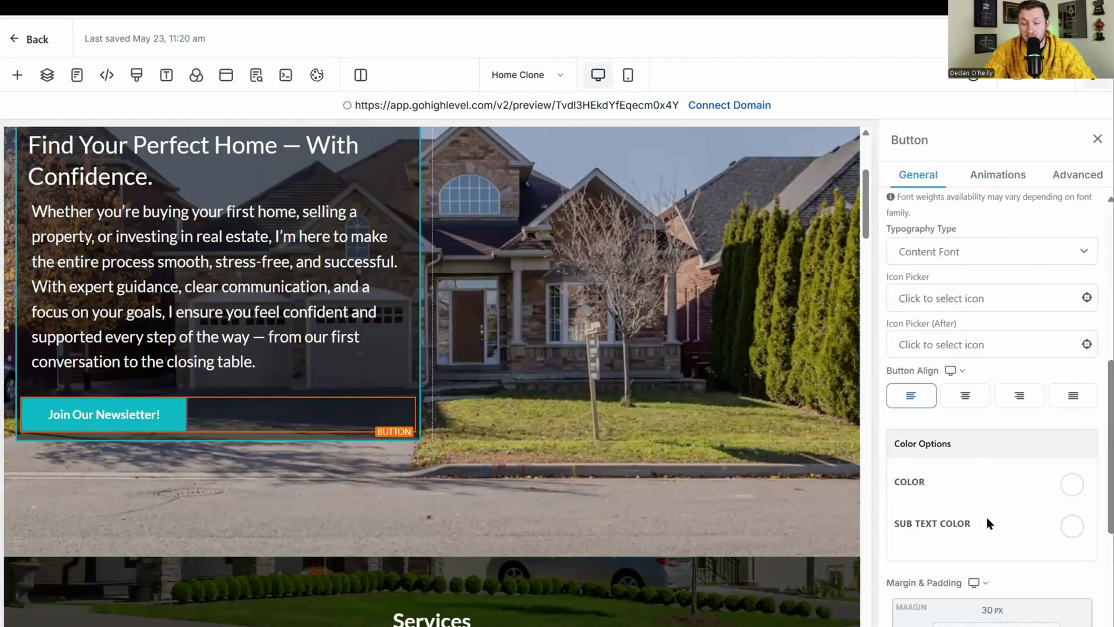
scroll(987, 518, "down", 6)
left_click(223, 84)
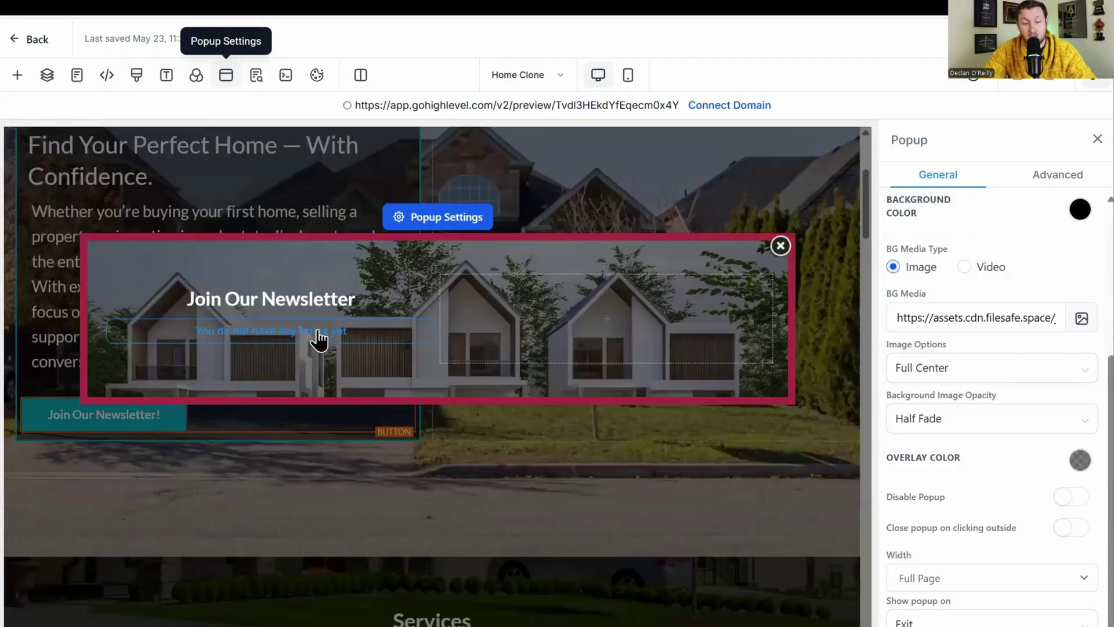
- Set the popup's form element to the Lead Capture Form
left_click(319, 340)
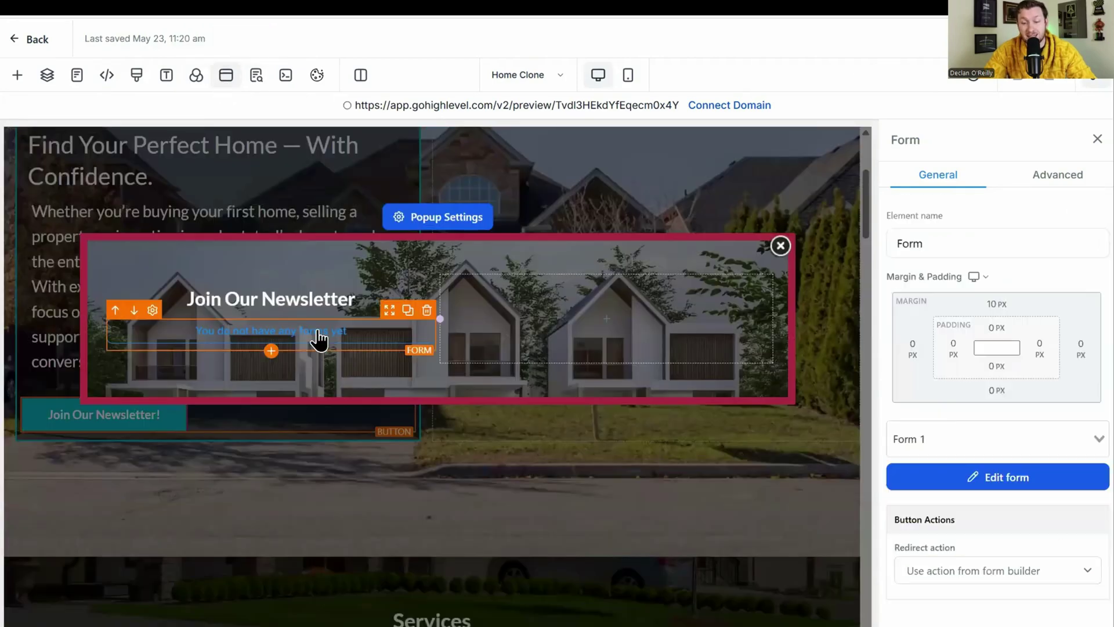
left_click(997, 439)
left_click(990, 472)
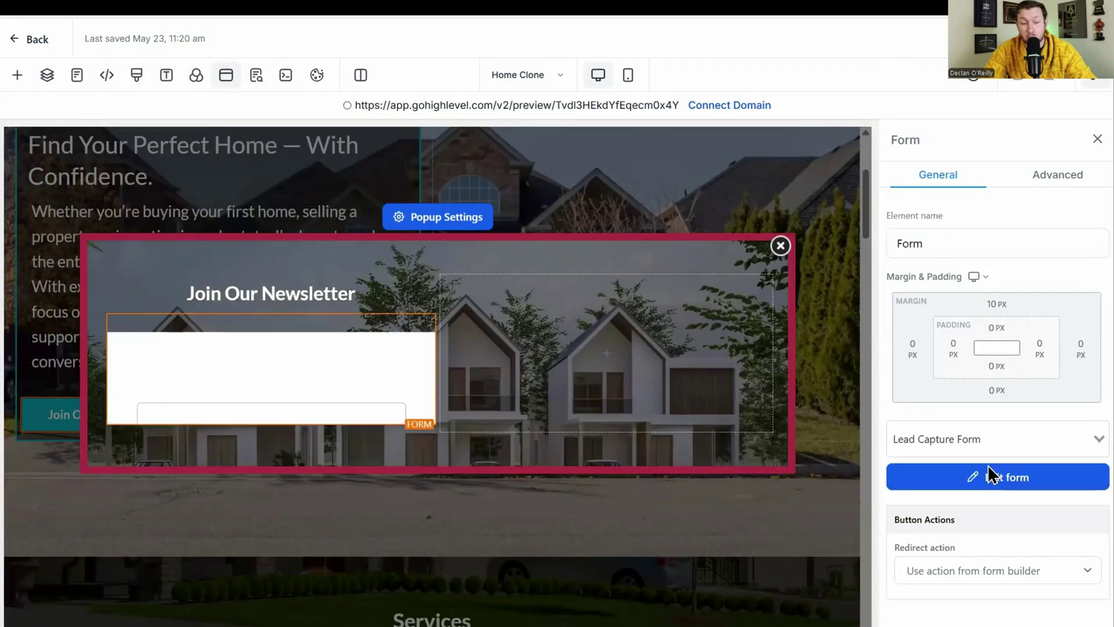
scroll(286, 377, "down", 5)
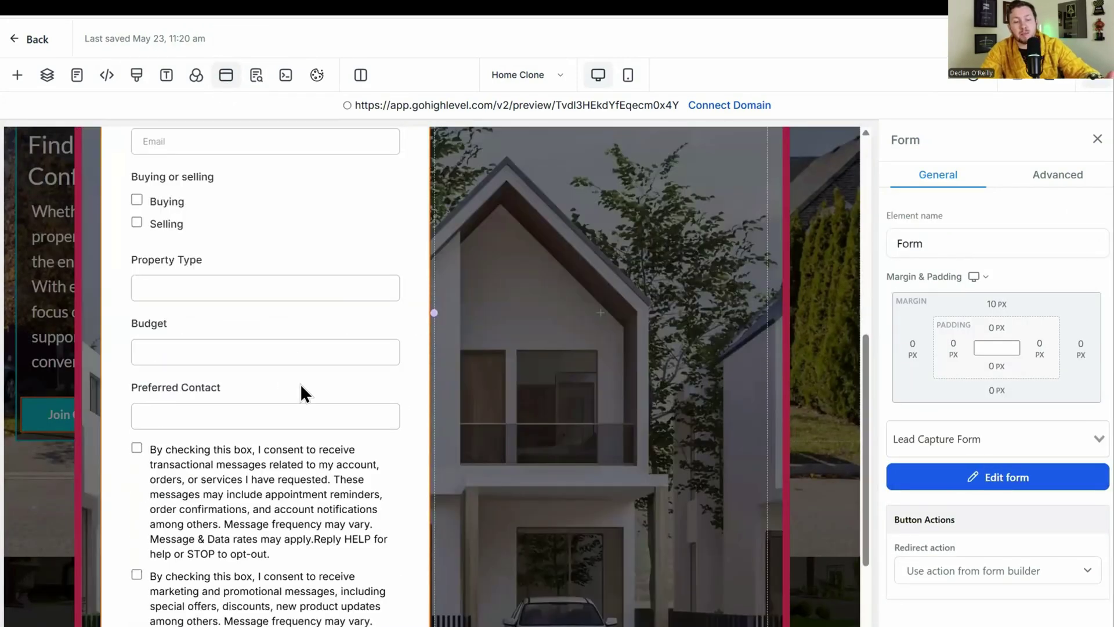
scroll(300, 389, "up", 5)
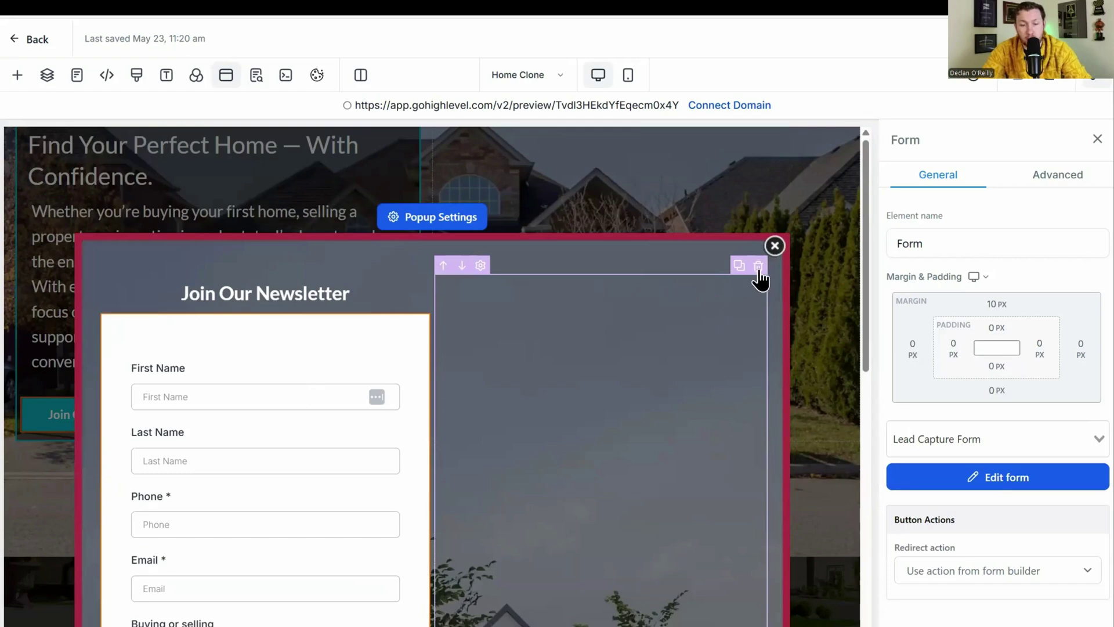
- Delete the popup's empty right column and review the result
left_click(758, 266)
scroll(621, 412, "down", 5)
scroll(443, 417, "up", 5)
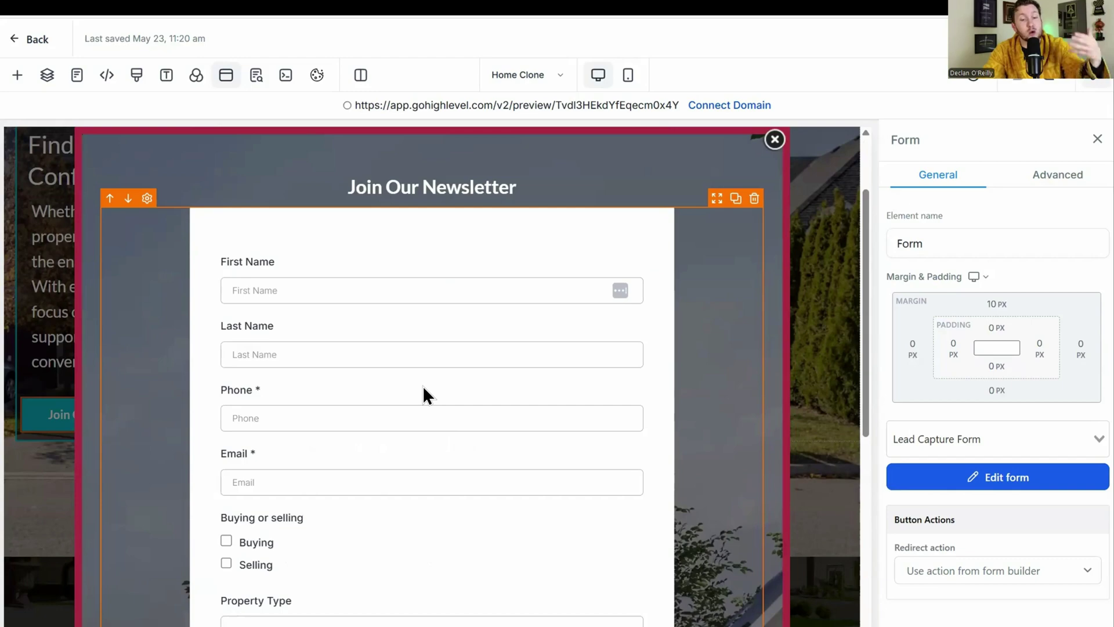
scroll(422, 392, "down", 5)
scroll(454, 340, "up", 5)
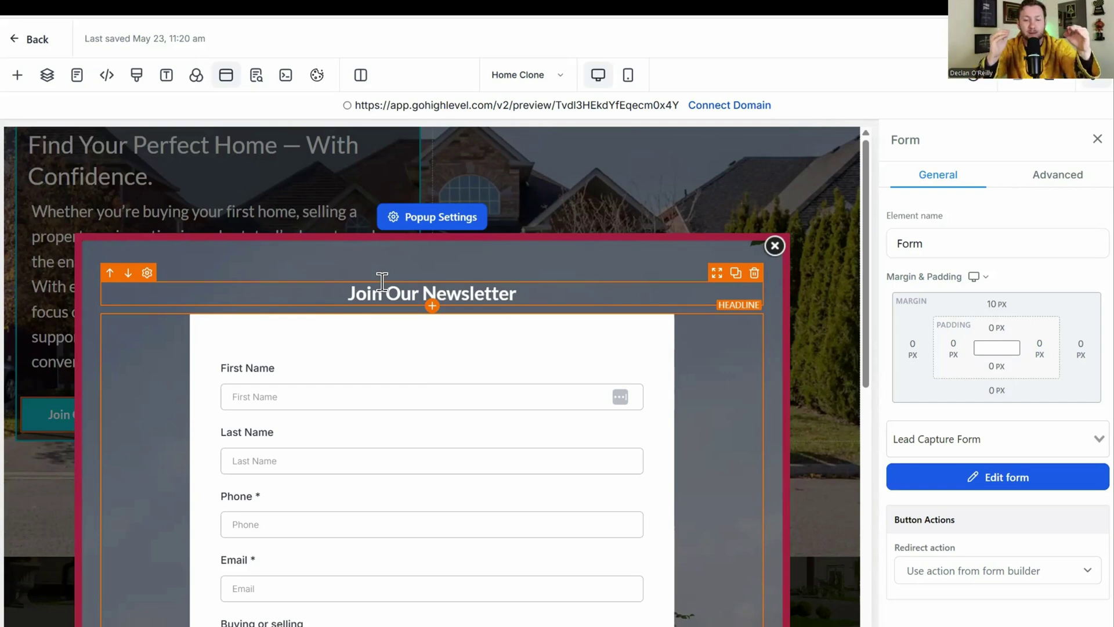
scroll(425, 333, "down", 7)
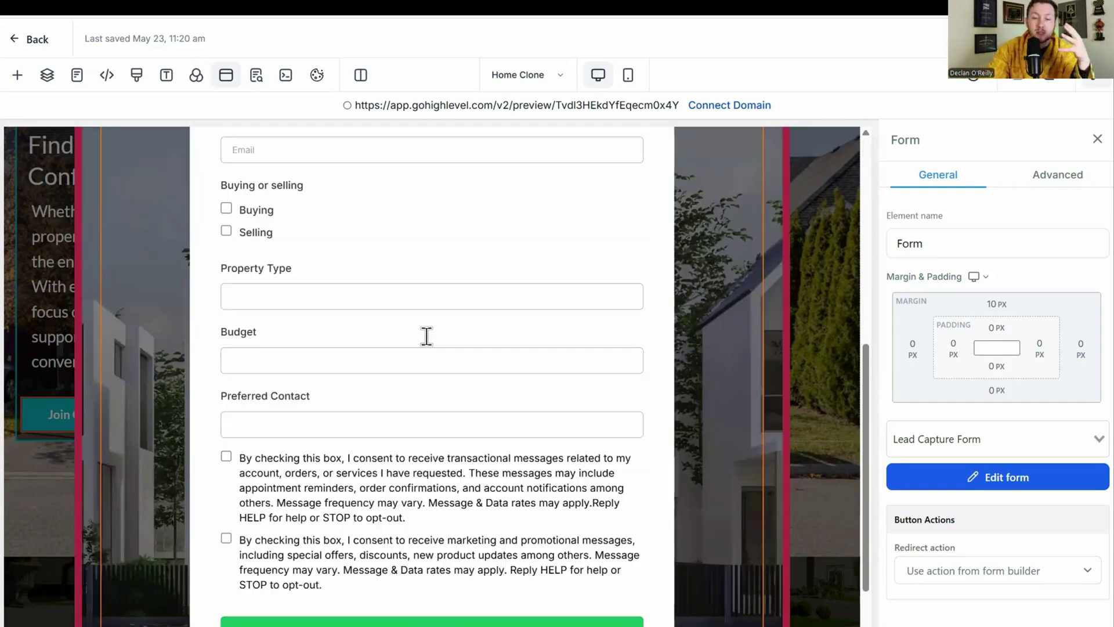
scroll(421, 330, "up", 7)
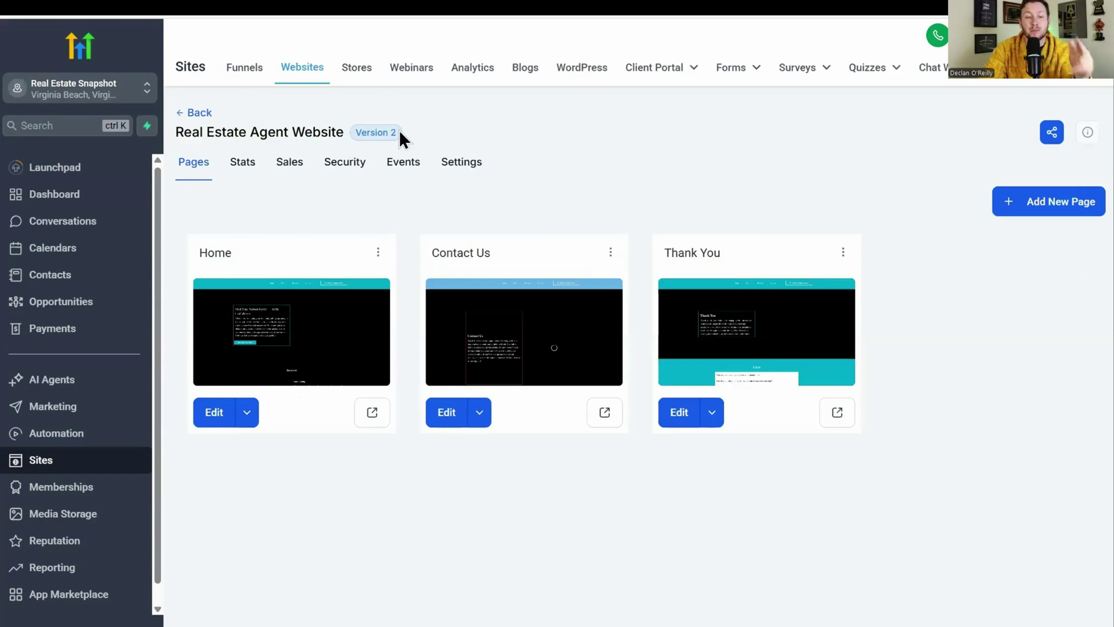
- Open the Real Estate Survey in the survey builder and scroll through its slides
left_click(745, 71)
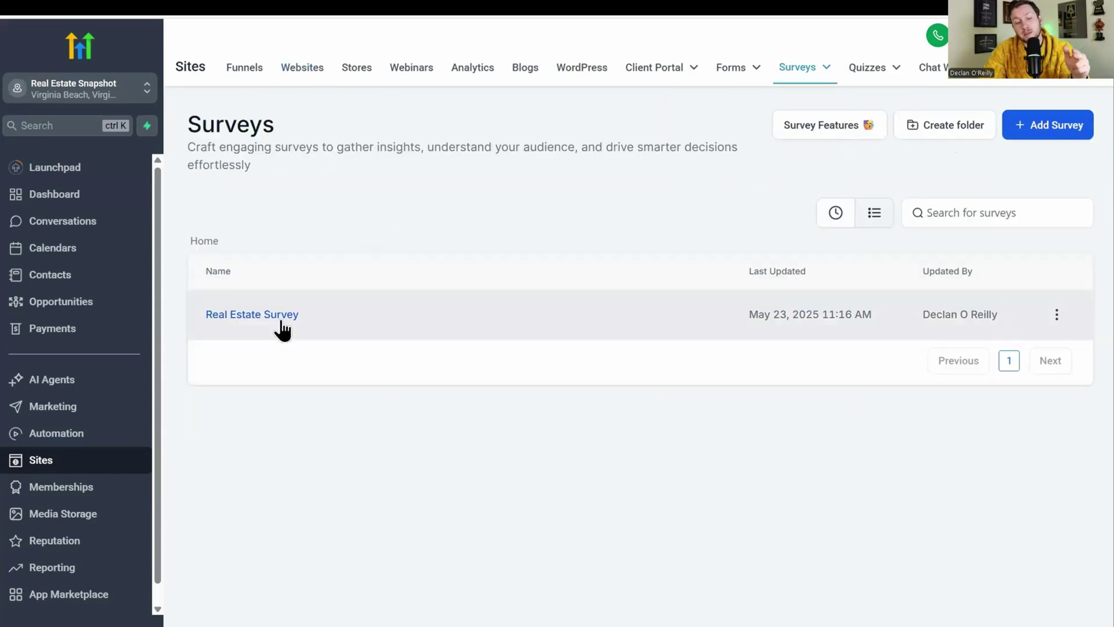
left_click(281, 326)
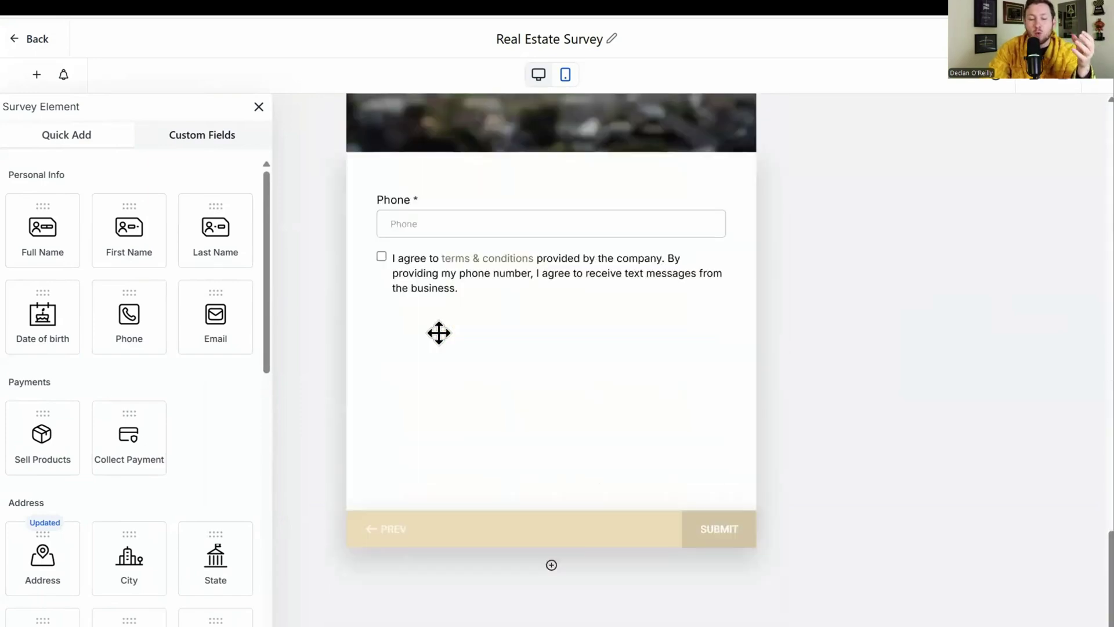
scroll(545, 360, "down", 4)
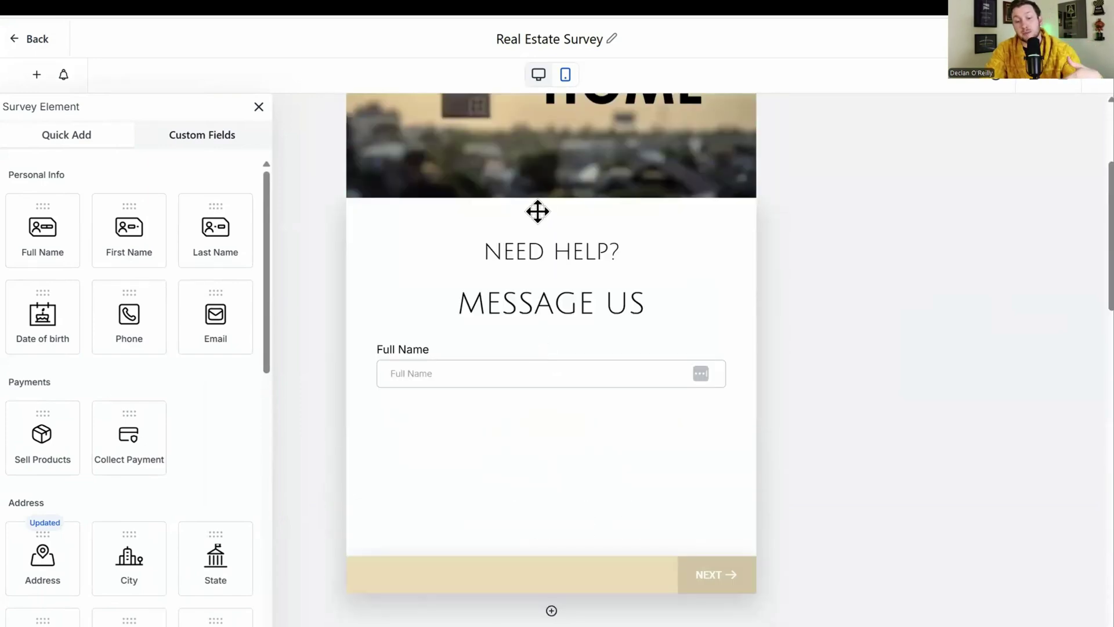
scroll(542, 214, "down", 7)
scroll(535, 211, "down", 18)
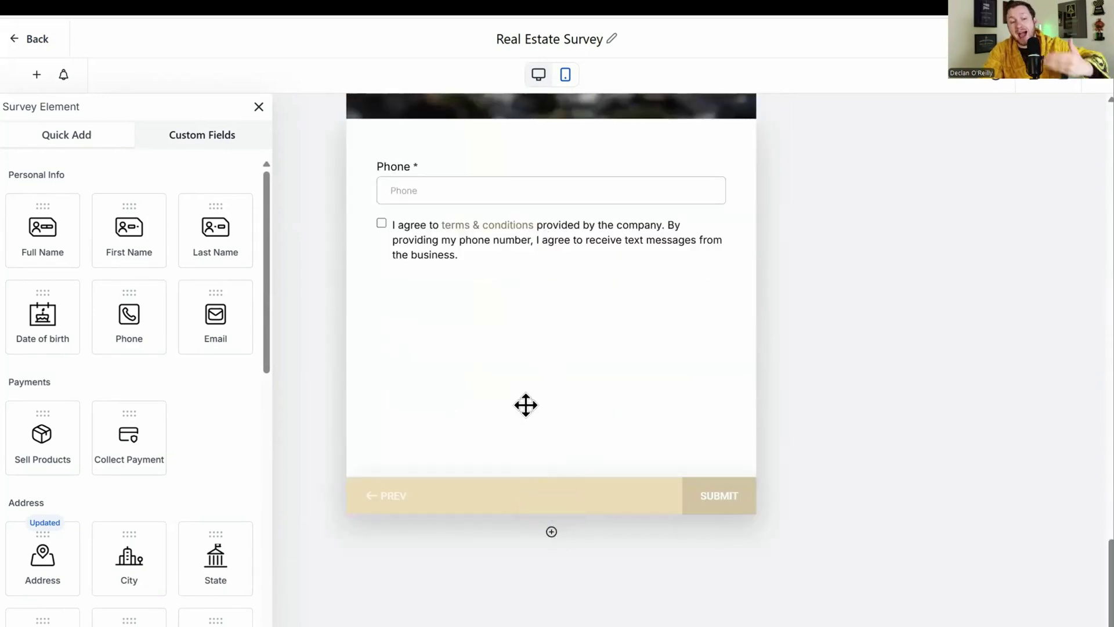
scroll(522, 410, "up", 7)
scroll(522, 409, "down", 4)
scroll(533, 395, "up", 12)
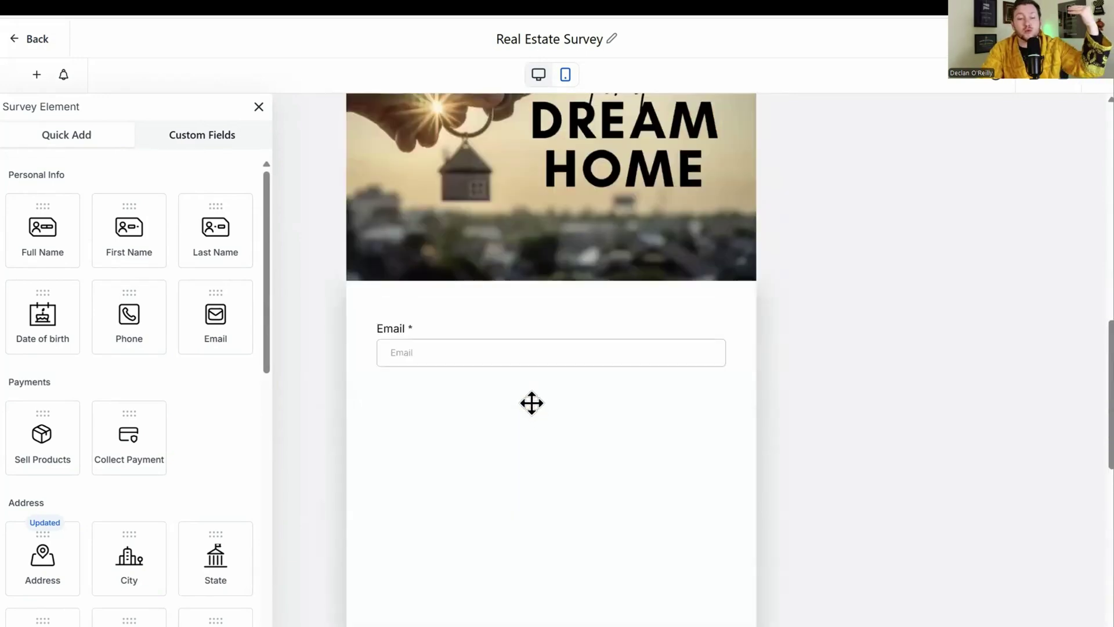
scroll(534, 409, "up", 7)
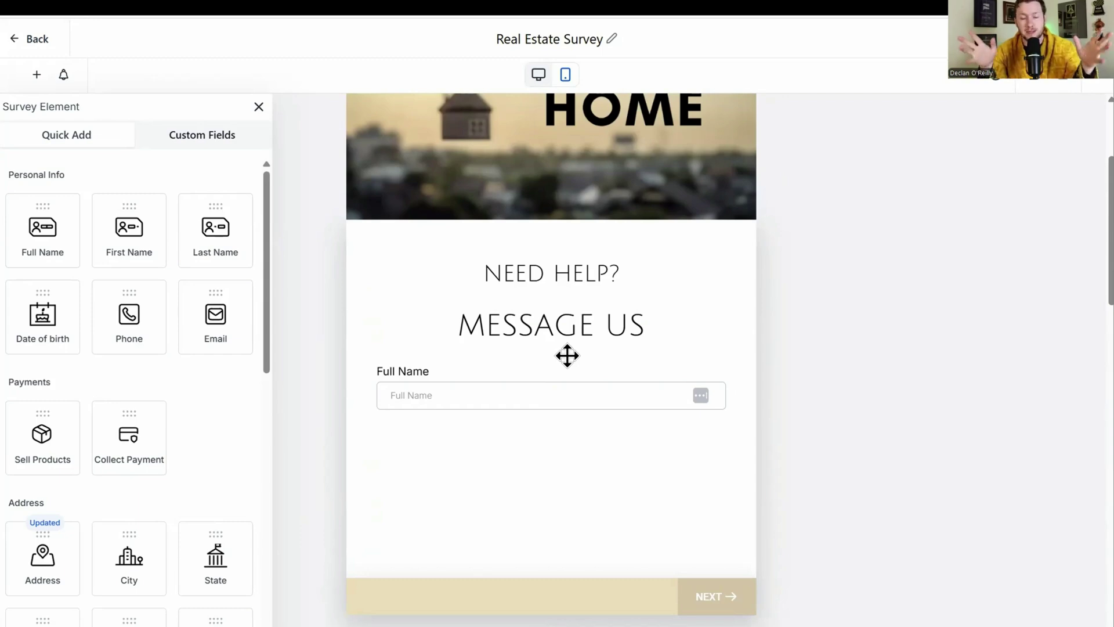
- Finish reviewing the survey slides, then switch back to GoHighLevel from the overview slide
scroll(598, 357, "up", 3)
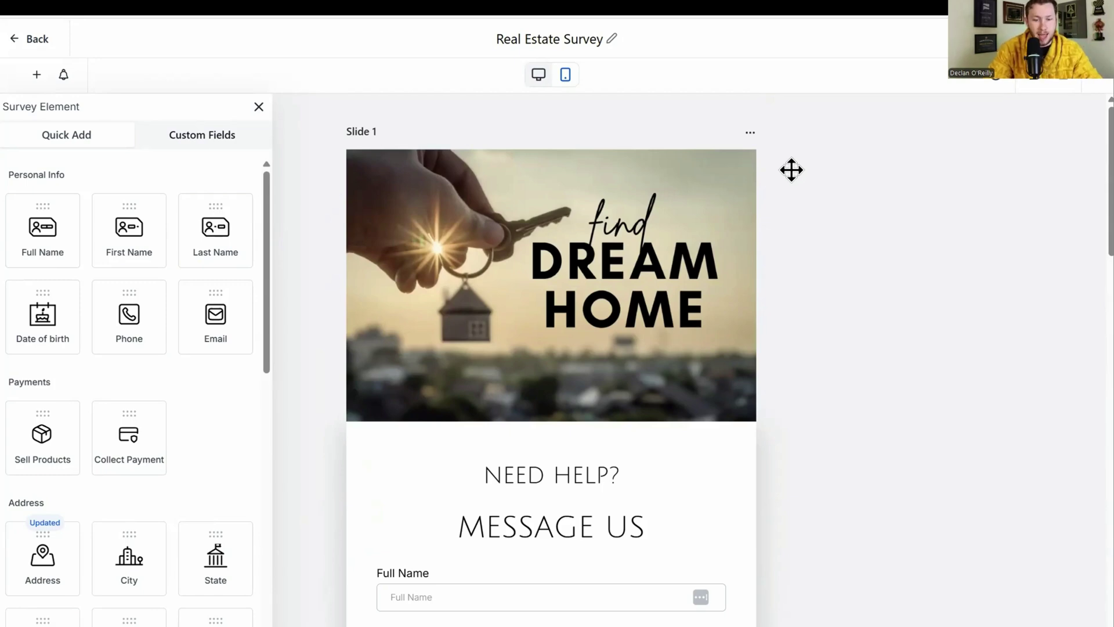
scroll(786, 259, "down", 3)
scroll(679, 435, "down", 15)
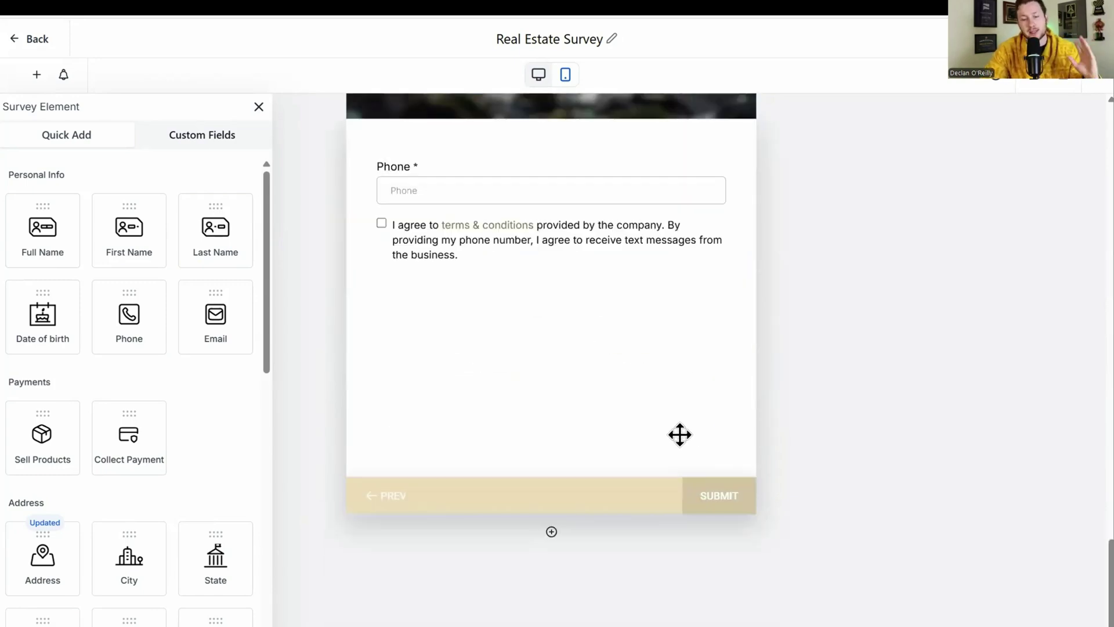
scroll(679, 435, "up", 20)
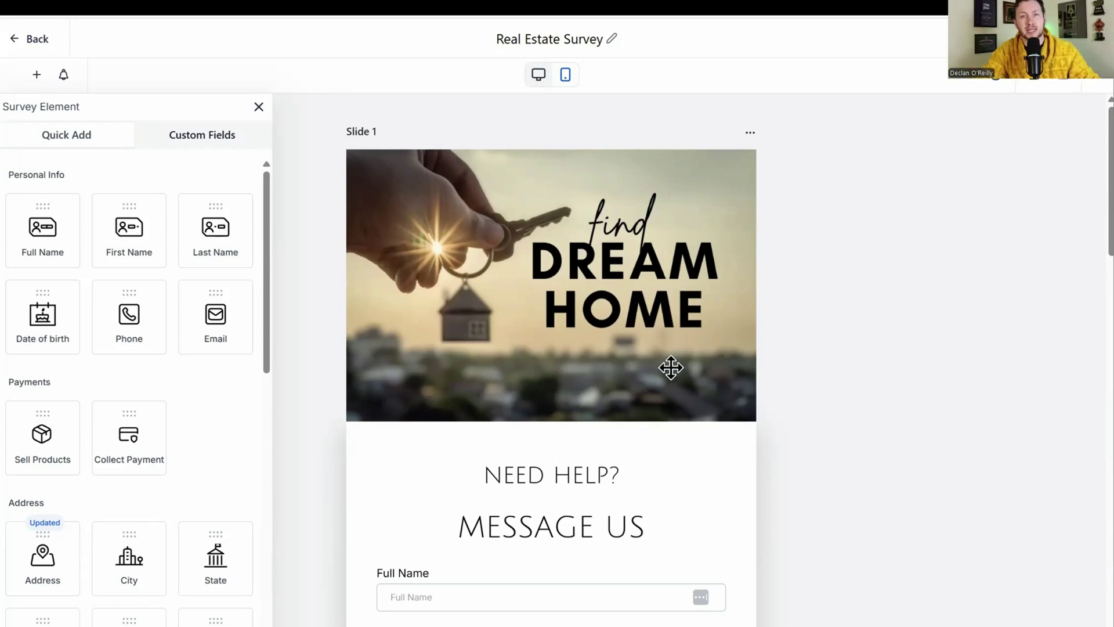
scroll(678, 420, "down", 8)
scroll(678, 420, "down", 8)
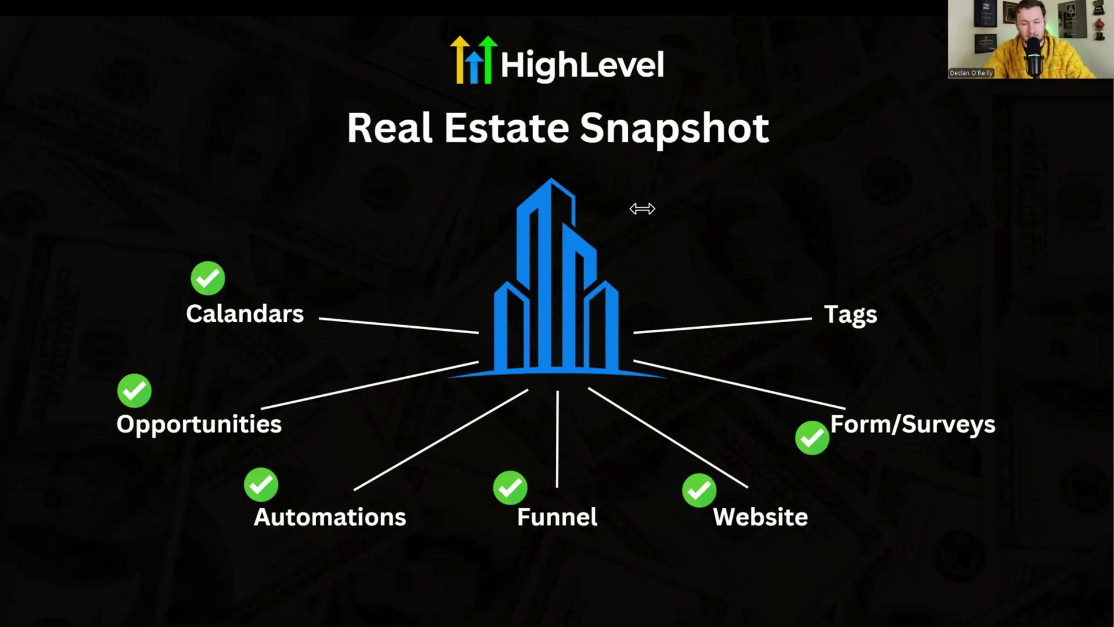
key("alt+Tab")
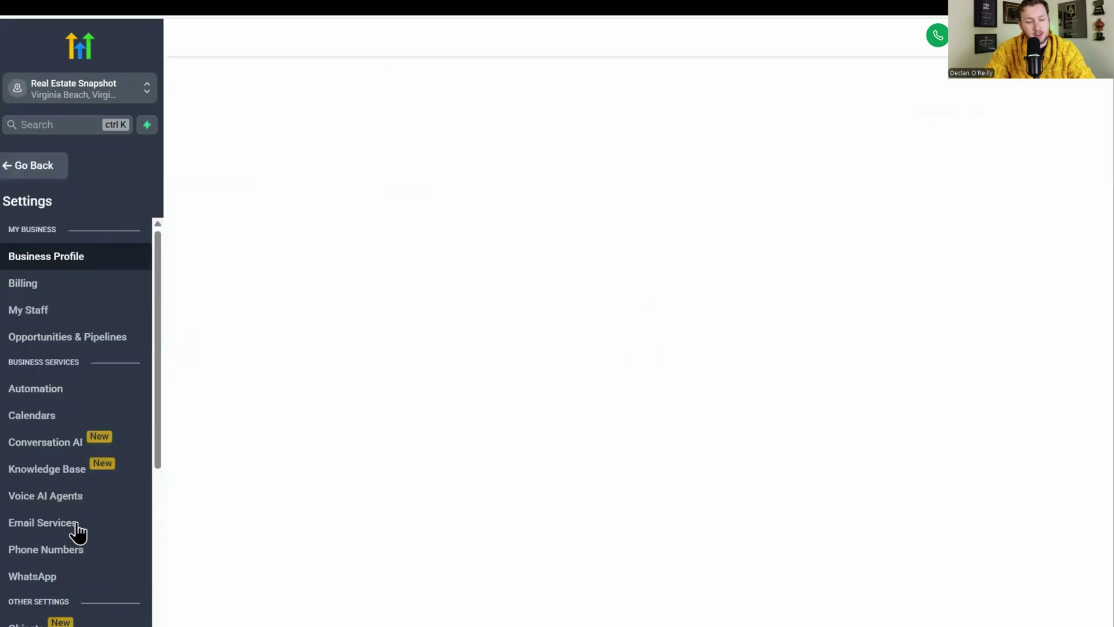
scroll(80, 531, "down", 5)
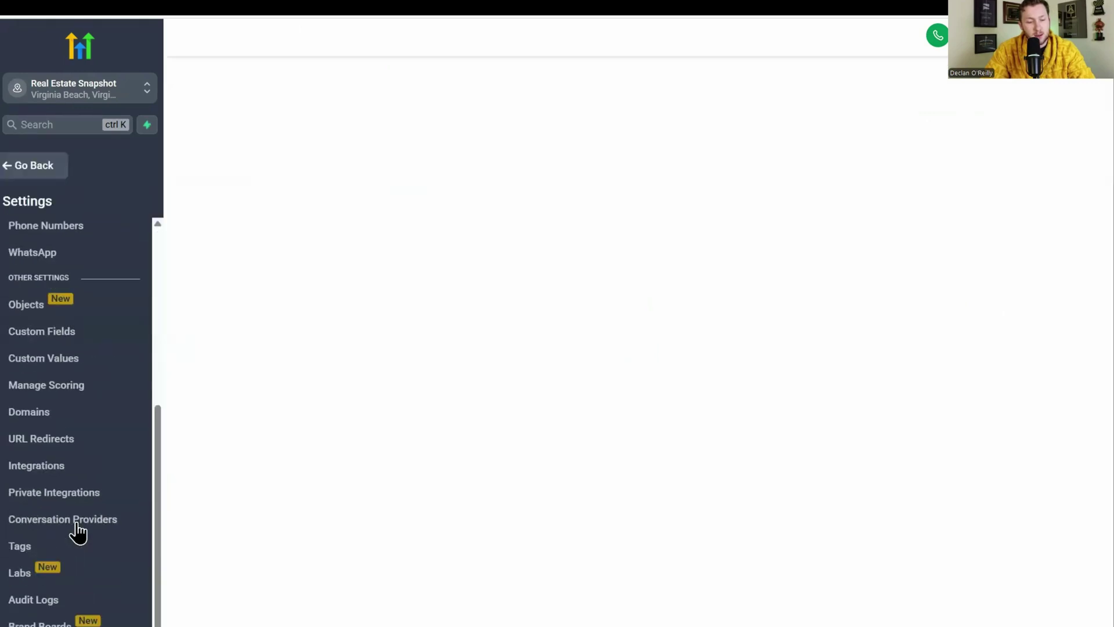
- Open Tags in Settings and scroll through the 13 tags, including buyer lead, hot lead and open house
left_click(45, 547)
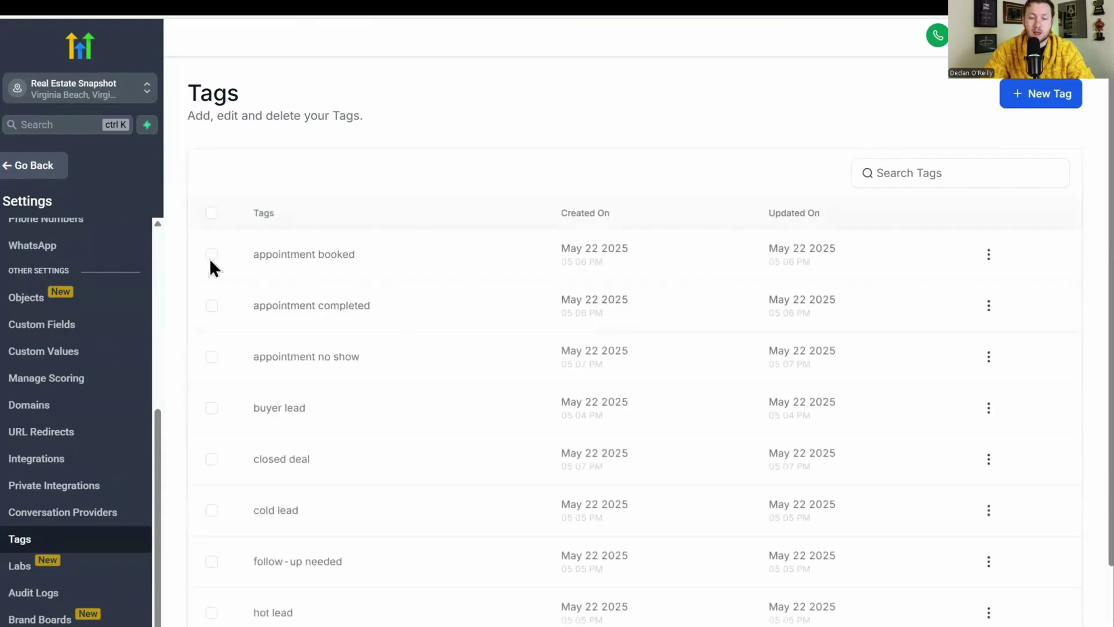
scroll(564, 381, "down", 3)
scroll(307, 334, "up", 3)
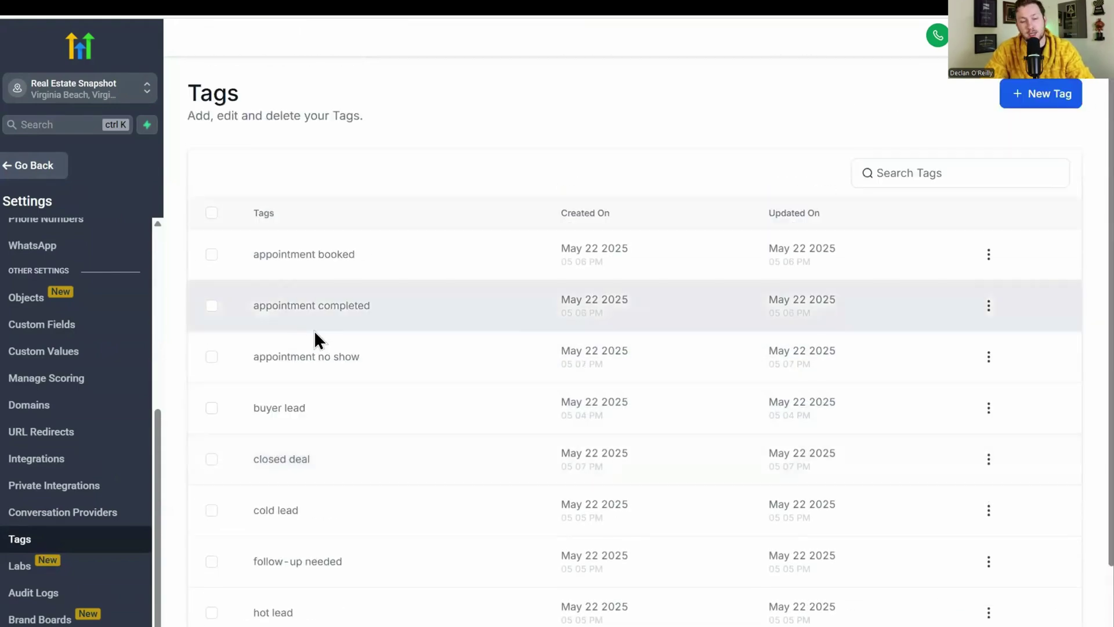
scroll(304, 302, "down", 3)
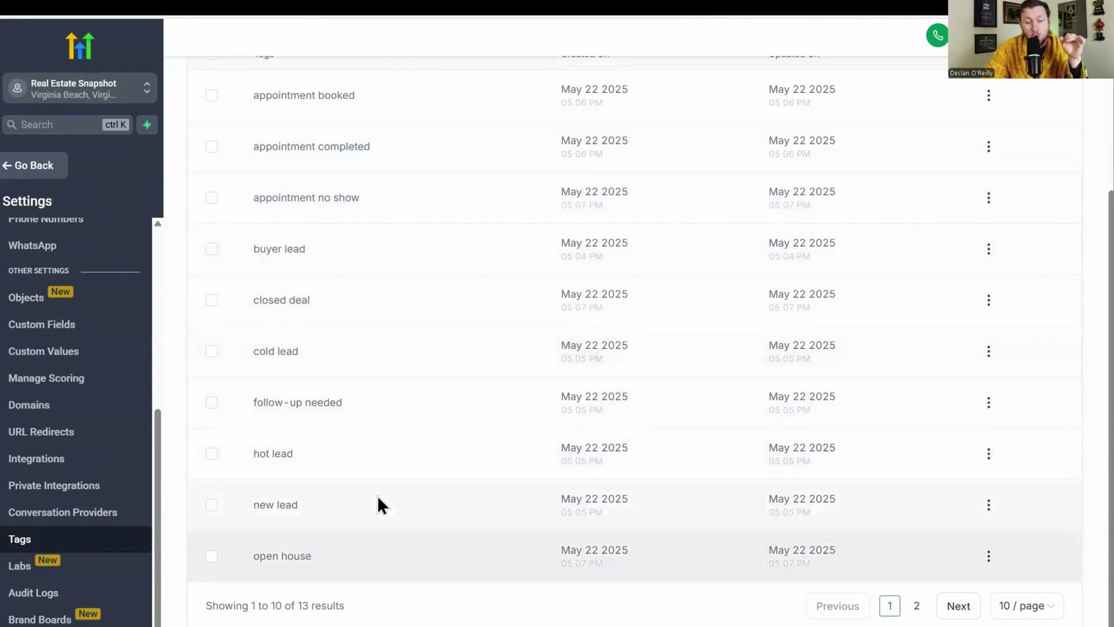
scroll(377, 496, "up", 3)
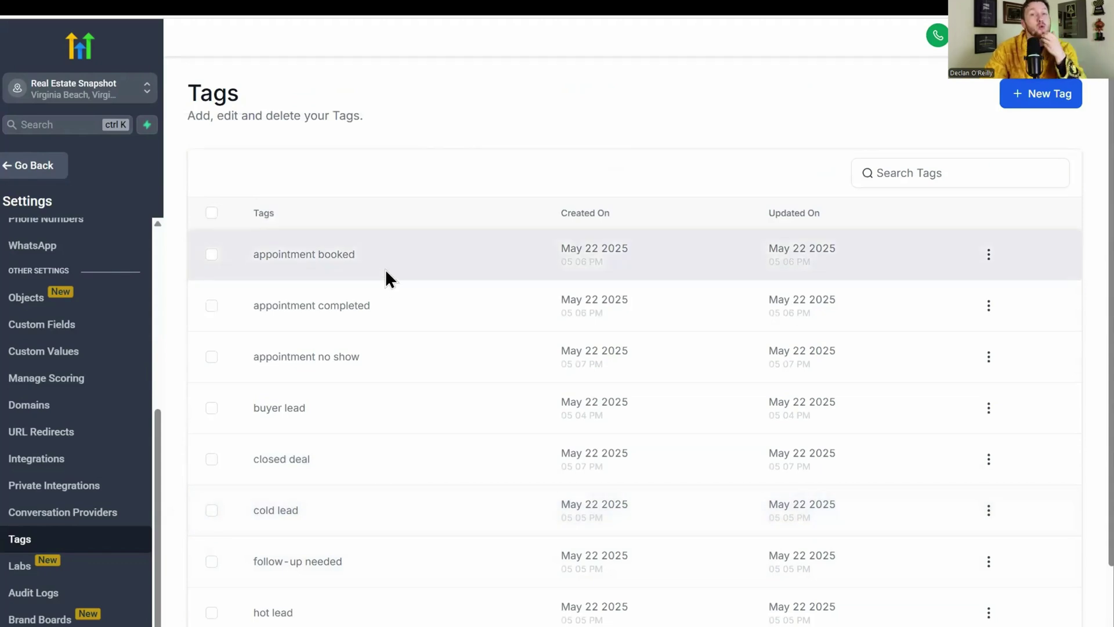
scroll(340, 289, "down", 3)
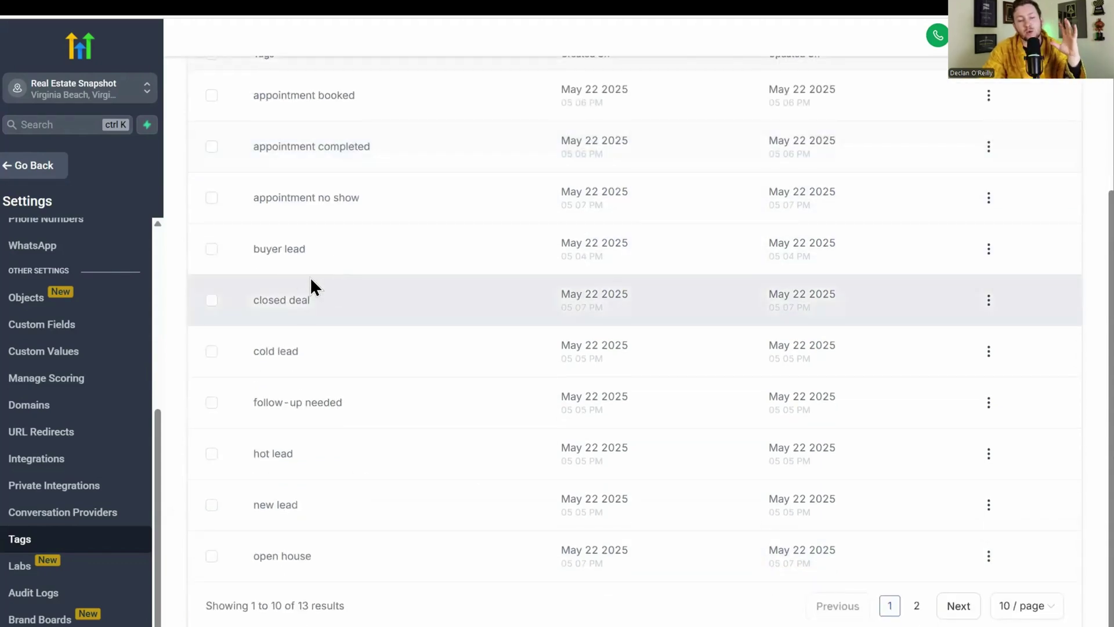
scroll(292, 216, "up", 3)
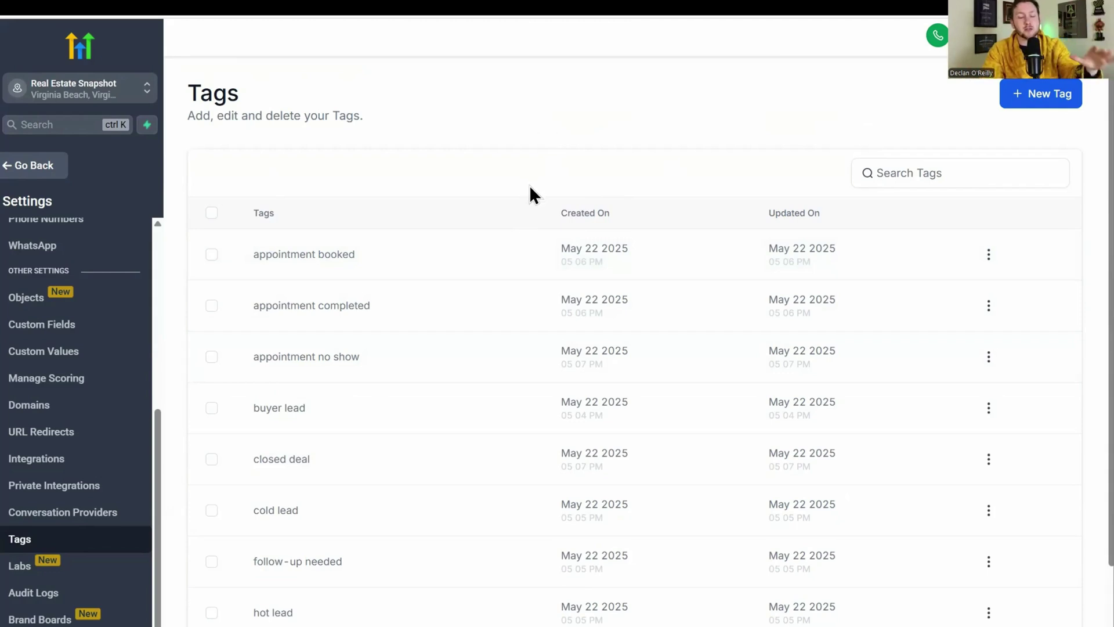
scroll(534, 261, "down", 3)
scroll(538, 307, "up", 3)
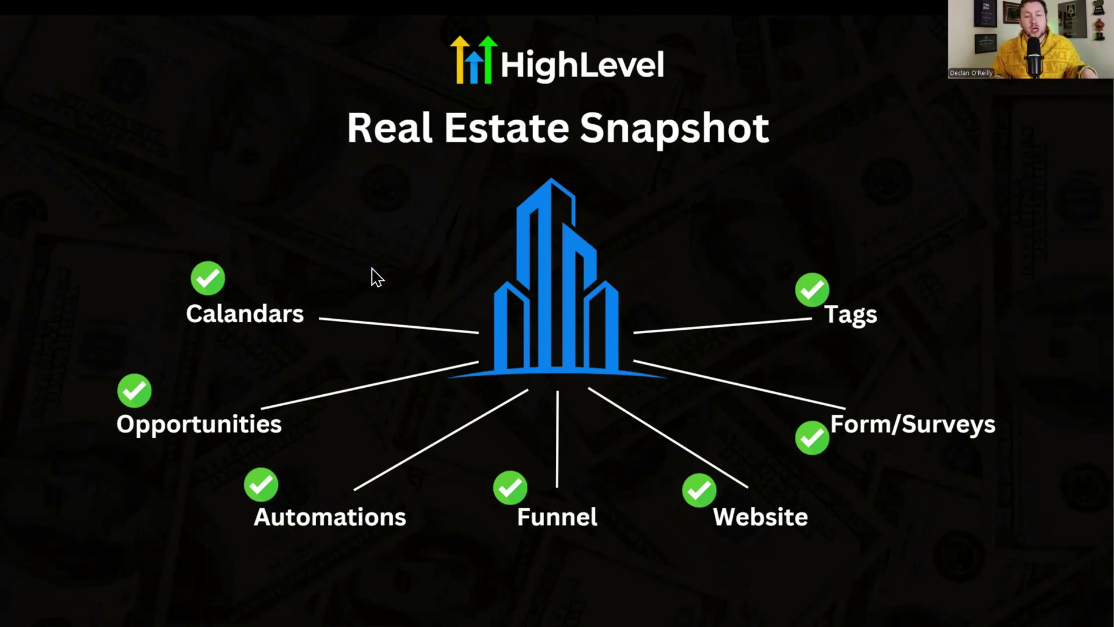
left_click(372, 267)
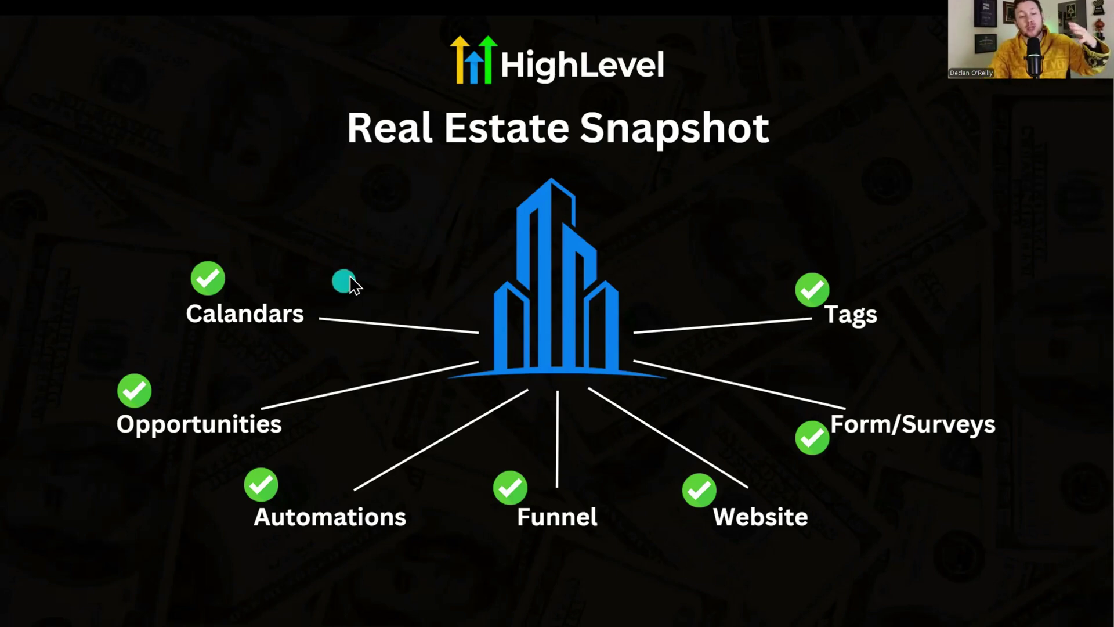